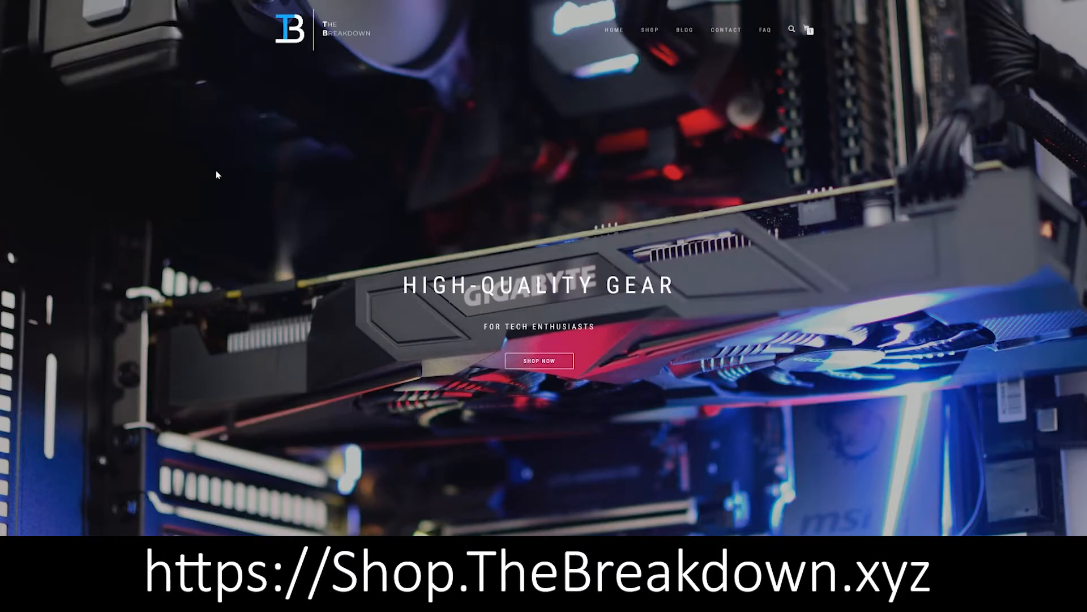
- Browse the shop's T-shirts and examine the product page and description of the Hackintosh – Think Really Differently shirt
scroll(216, 170, down, 5)
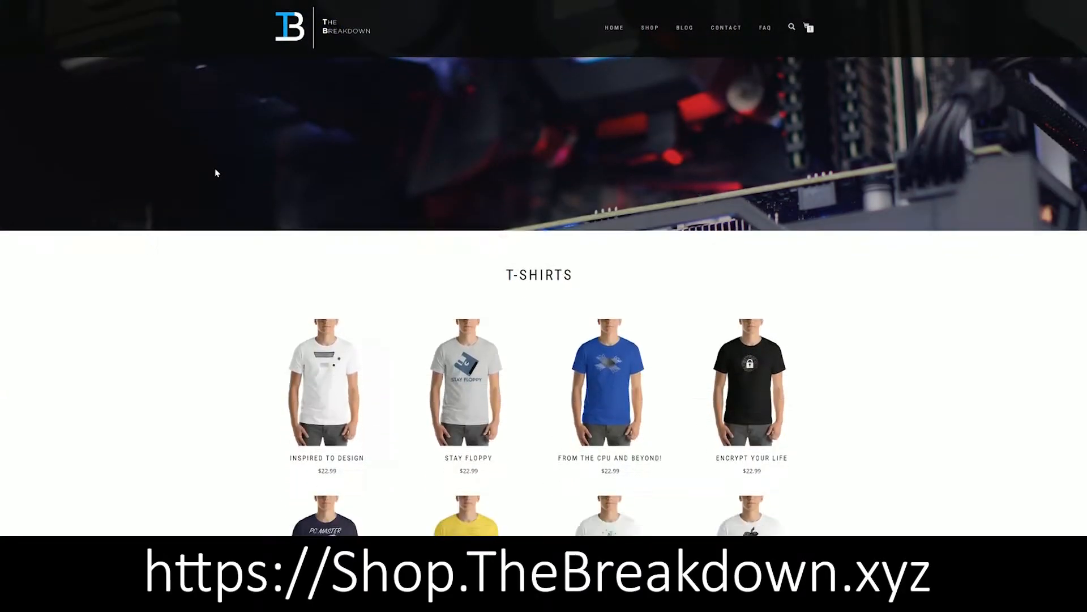
scroll(214, 171, down, 4)
mouse_move(770, 353)
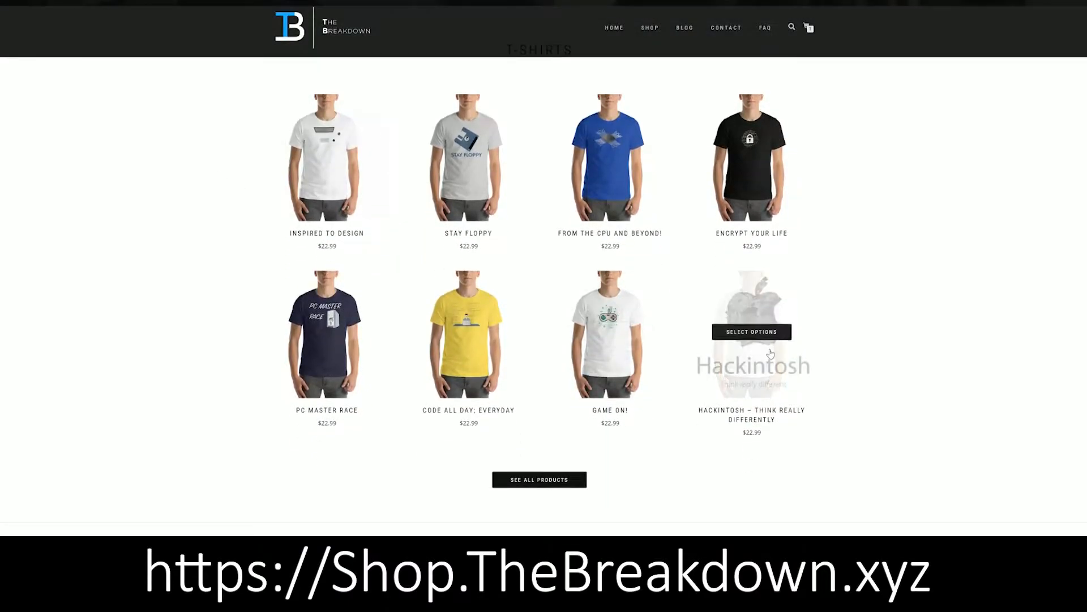
click(756, 378)
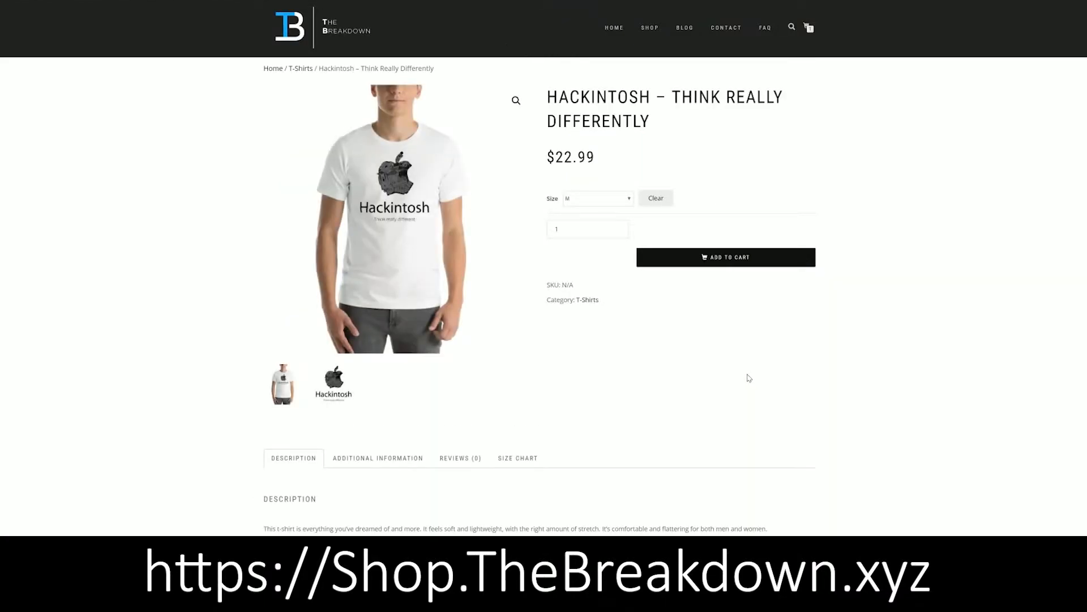
scroll(627, 357, down, 5)
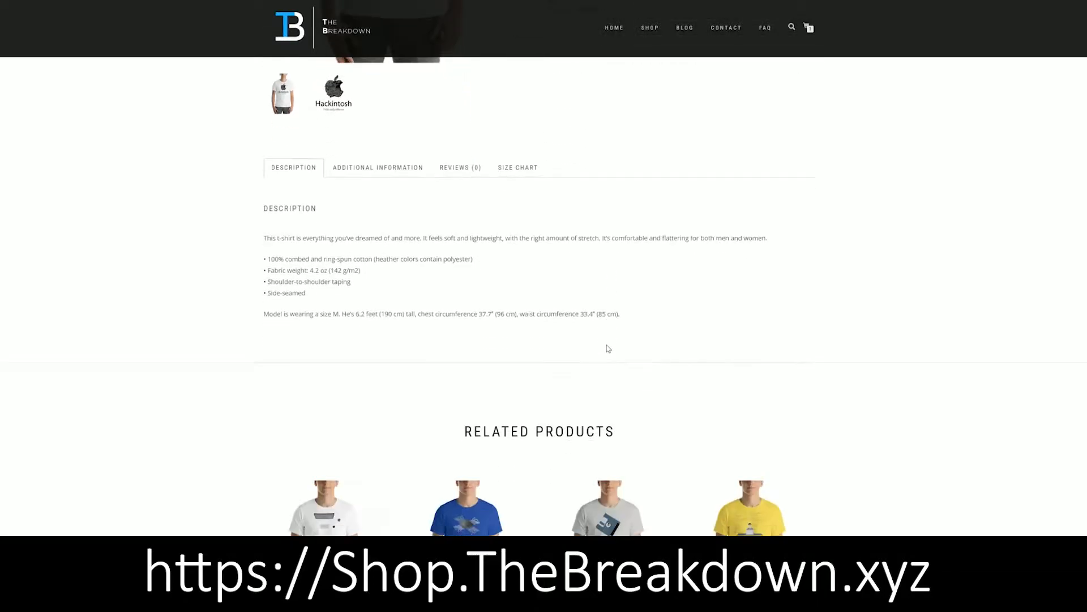
scroll(608, 348, down, 3)
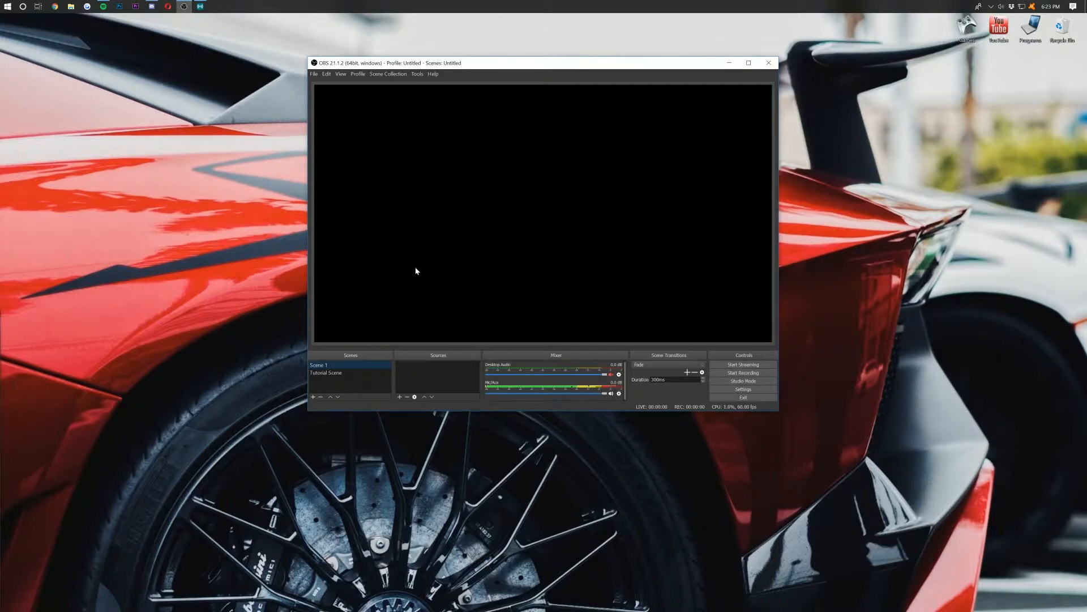
- Add a new scene named TwitchTV Stream in OBS
click(314, 397)
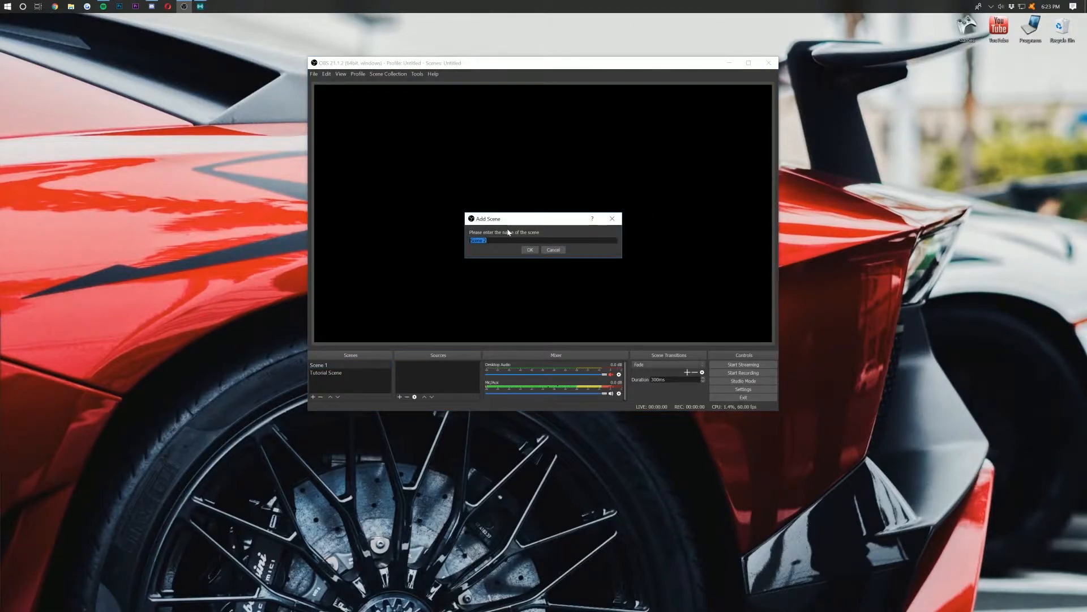
text(TwitchTV Stream)
key(Return)
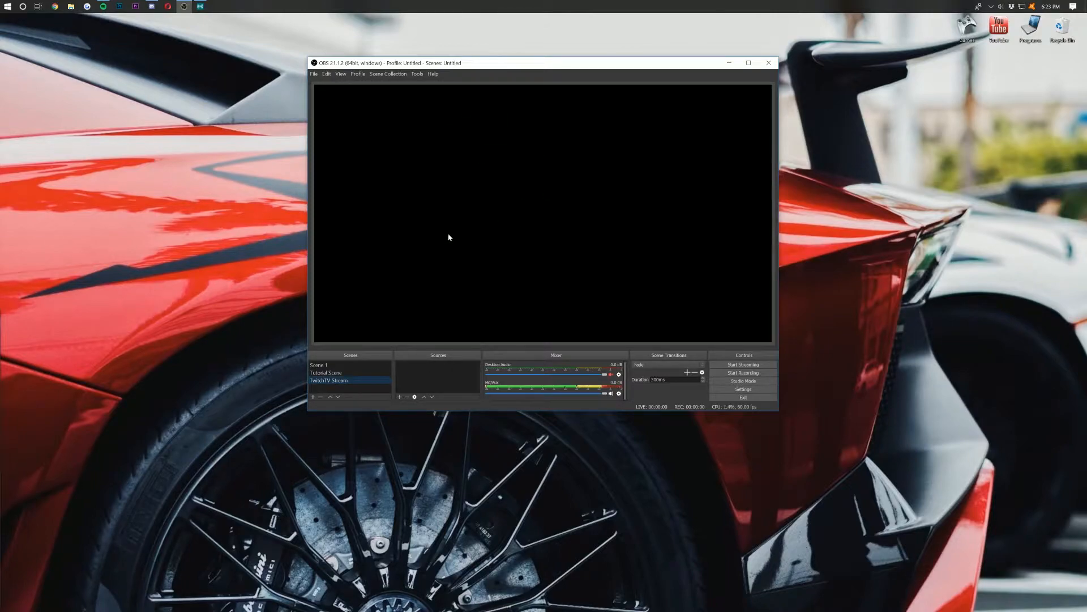
- Add a Display Capture source named Display to the TwitchTV Stream scene, capturing Display 0 with the cursor included
click(400, 396)
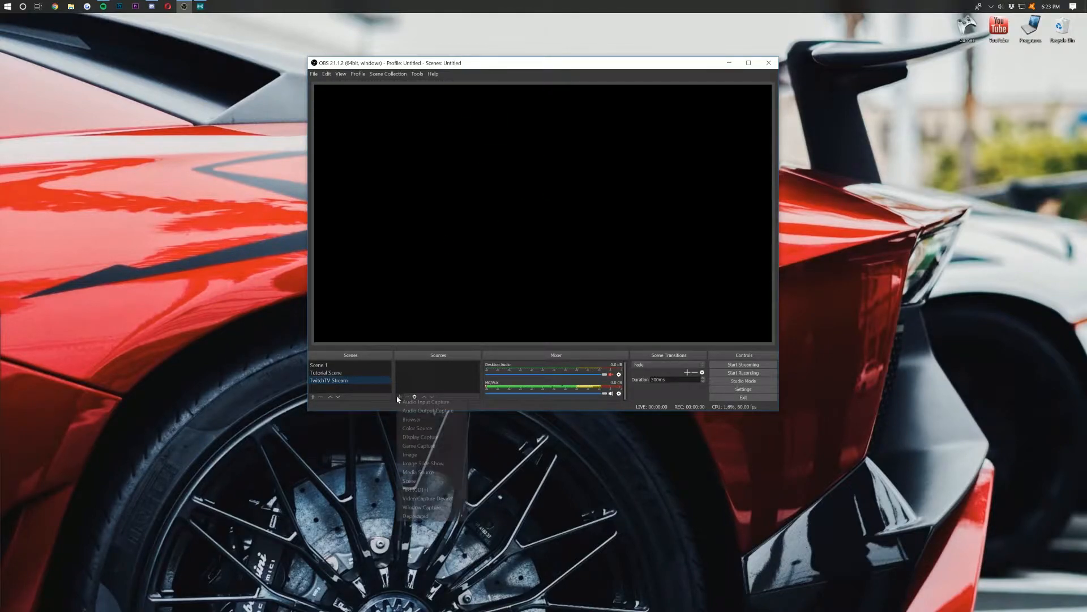
click(426, 437)
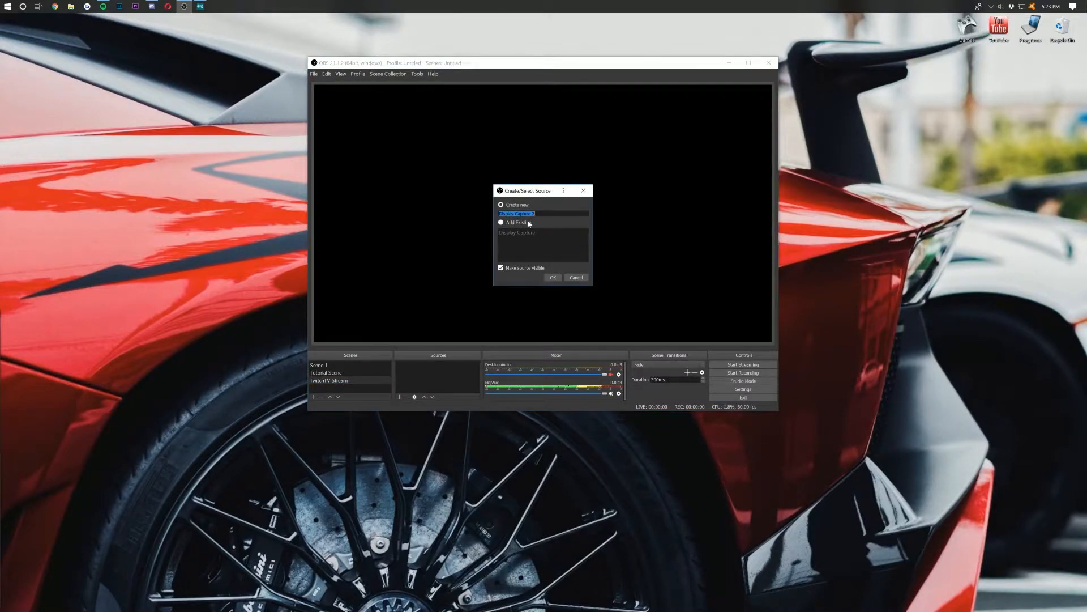
text(SD)
key(BackSpace)
text(Ds)
text(ispo)
text(lay)
click(553, 277)
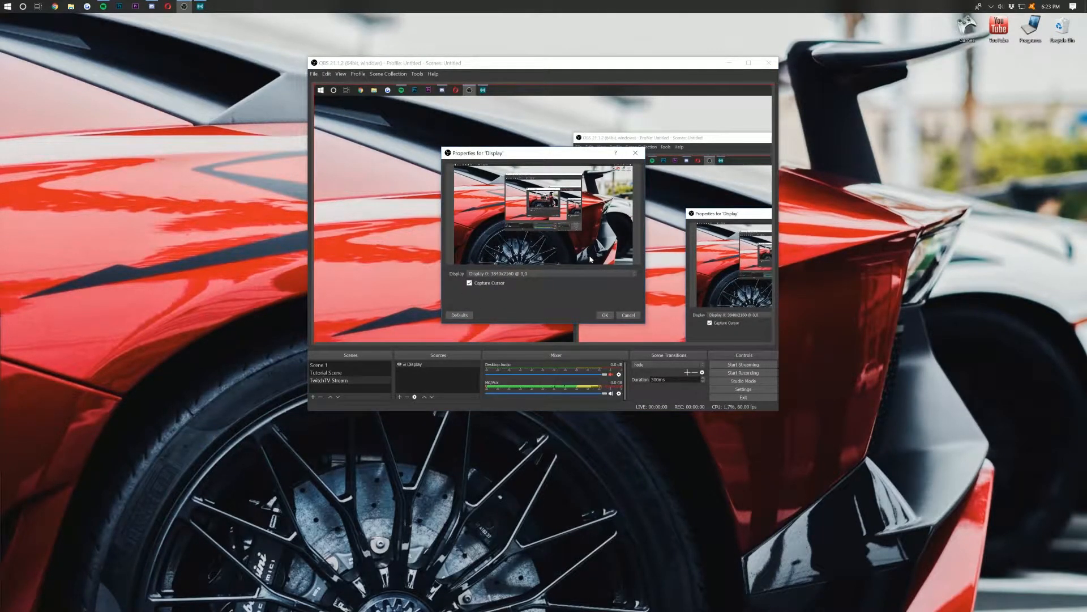
click(610, 317)
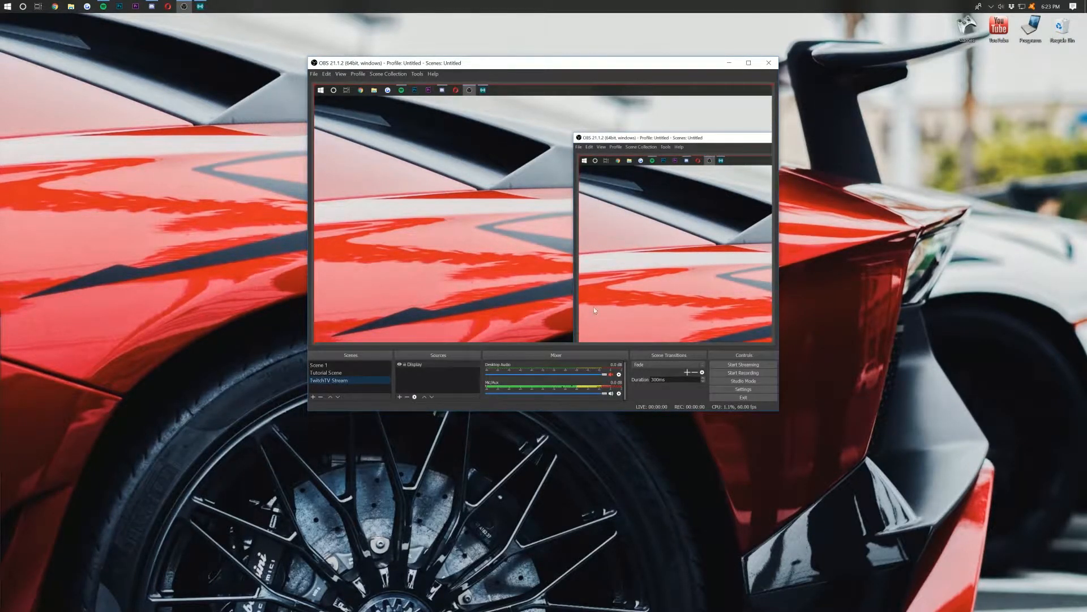
- Reposition and scale the Display source so that it fills the preview canvas
drag(501, 210, 593, 220)
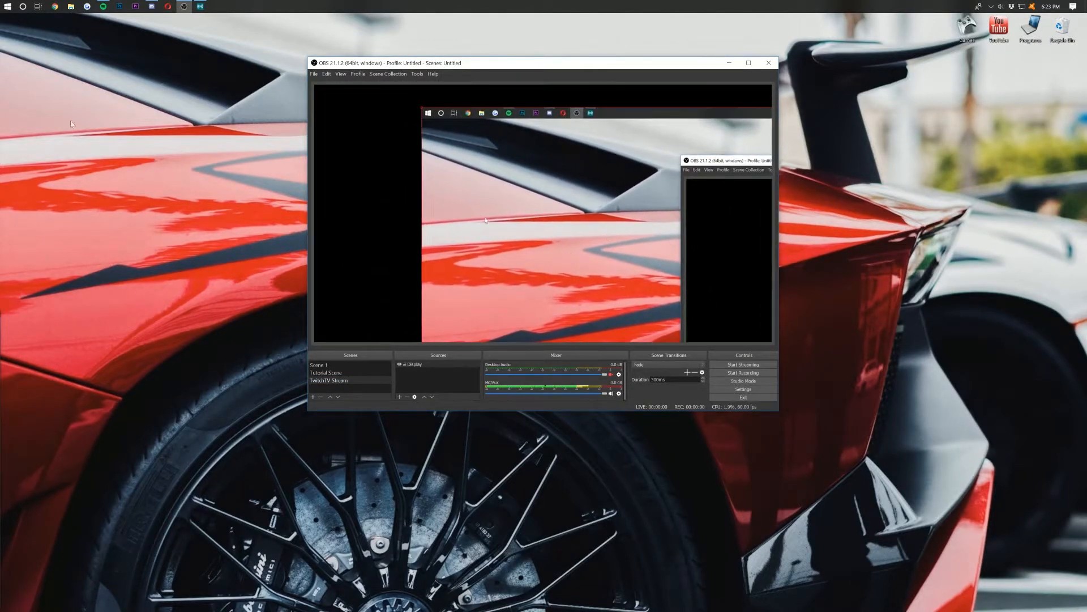
drag(496, 176, 314, 96)
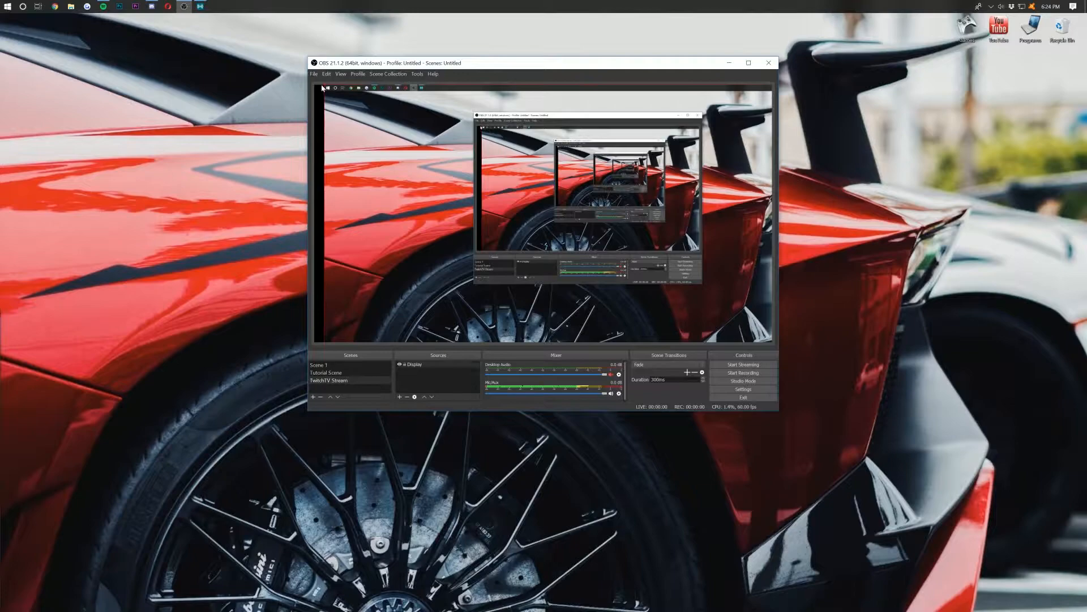
drag(330, 92, 398, 159)
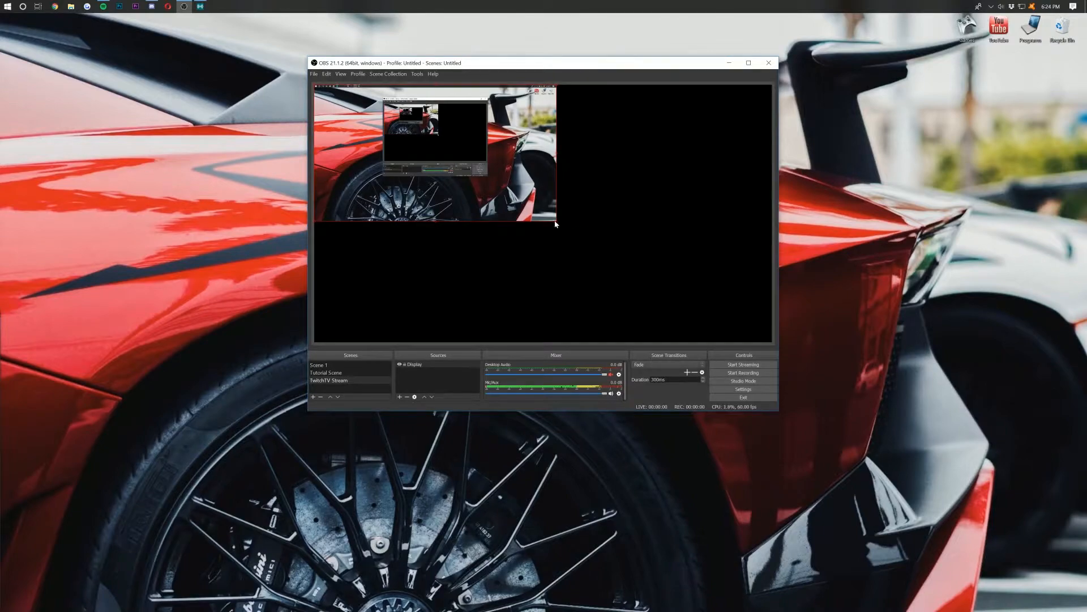
drag(558, 224, 750, 345)
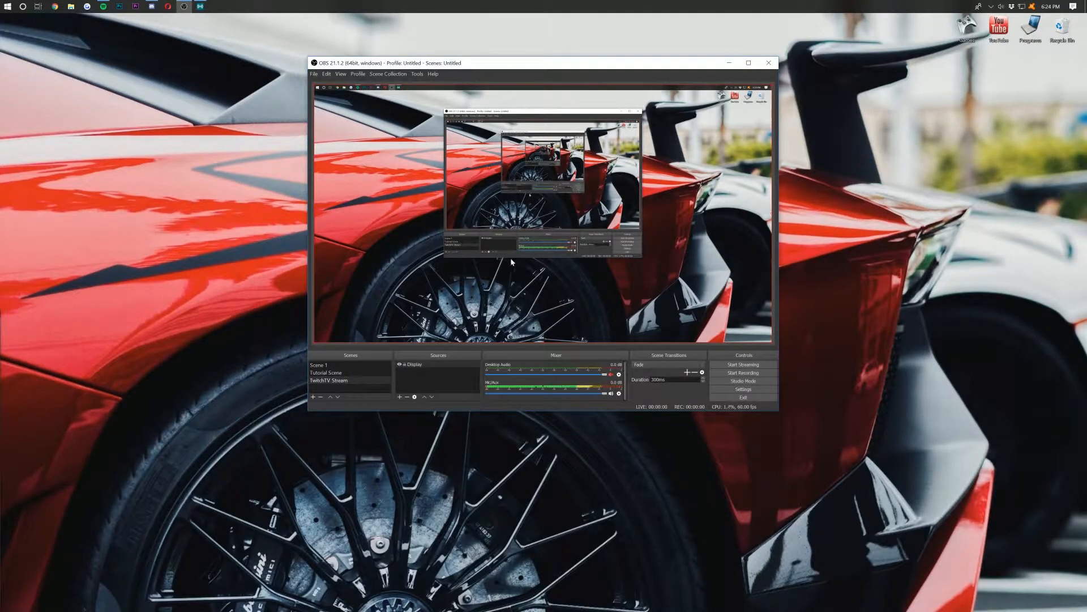
- Add a Game Capture source under its default name, with the mode left at Capture any fullscreen application
click(400, 397)
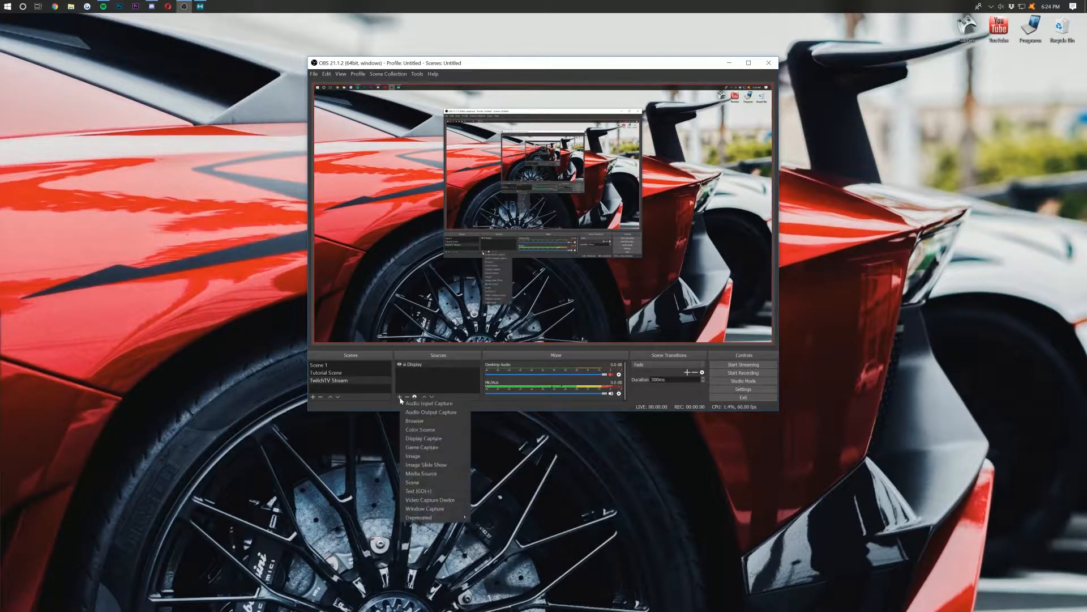
click(421, 448)
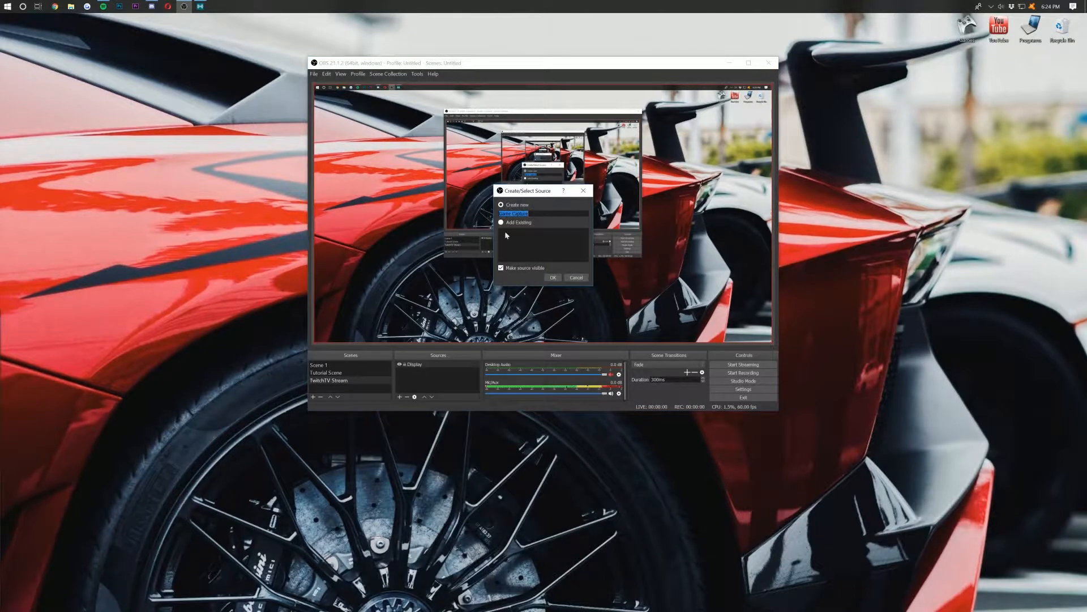
click(553, 277)
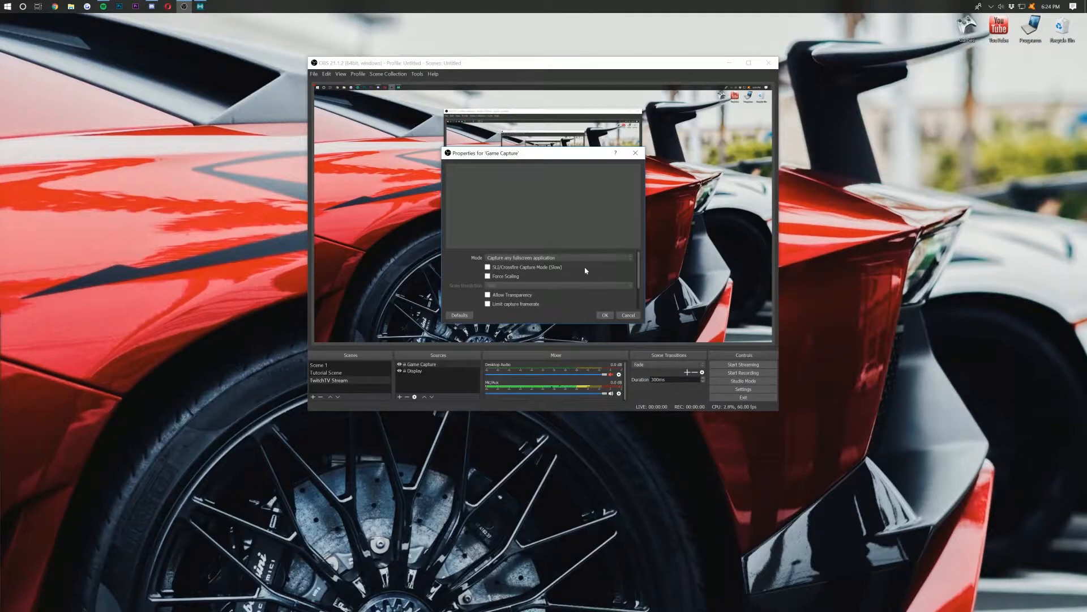
click(522, 258)
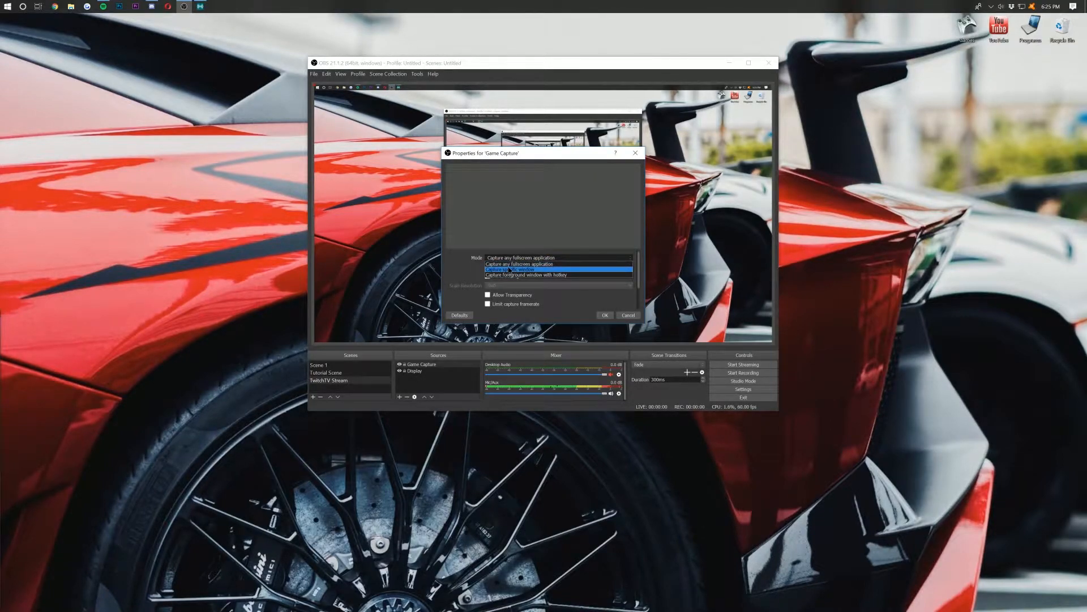
click(491, 265)
click(634, 313)
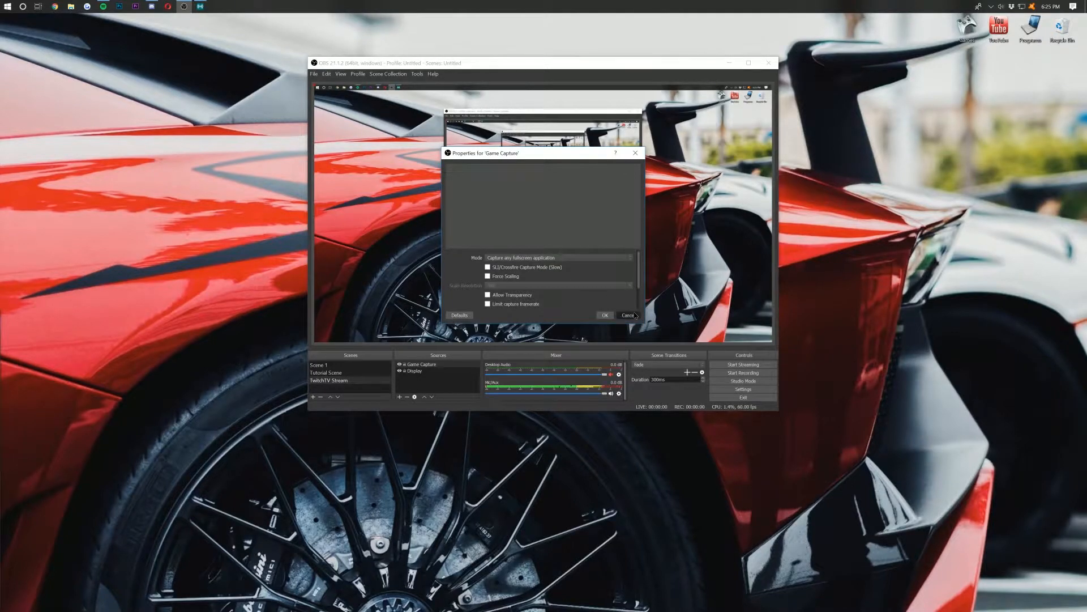
- Remove the Game Capture source from the scene
click(422, 364)
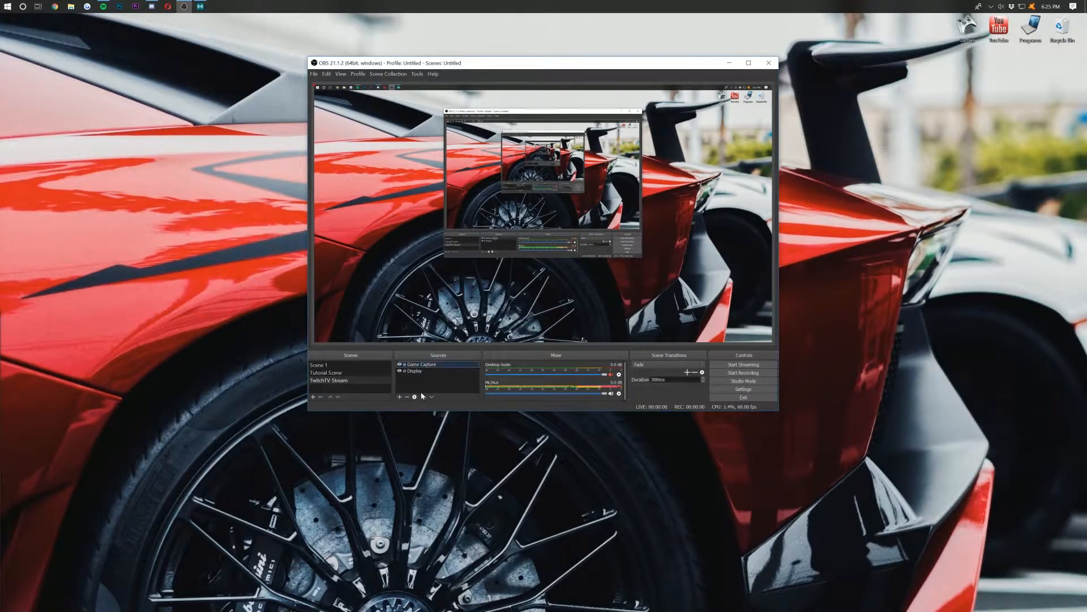
click(408, 397)
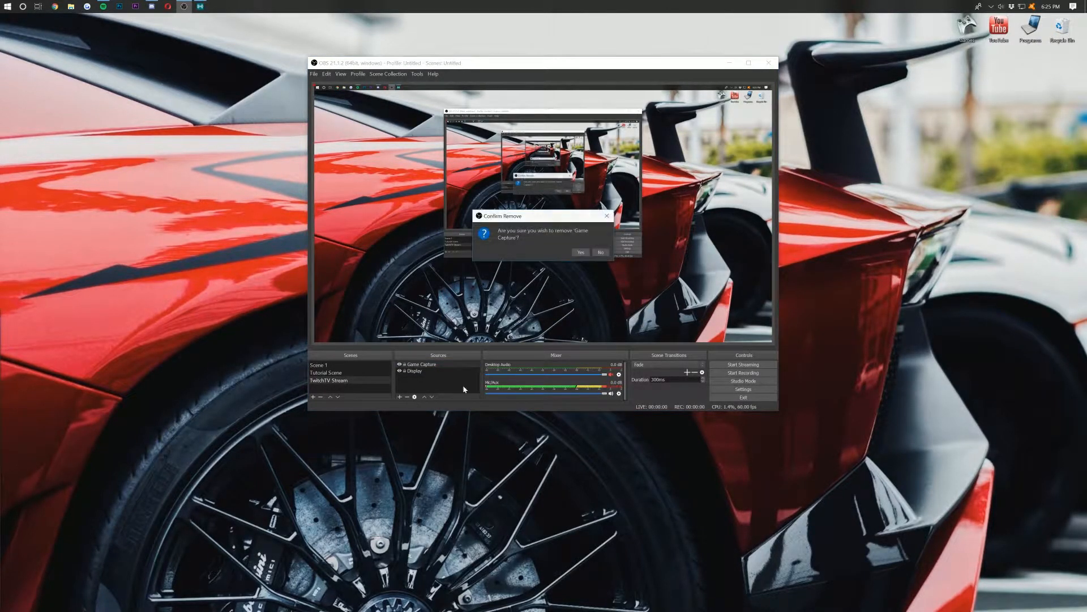
click(581, 252)
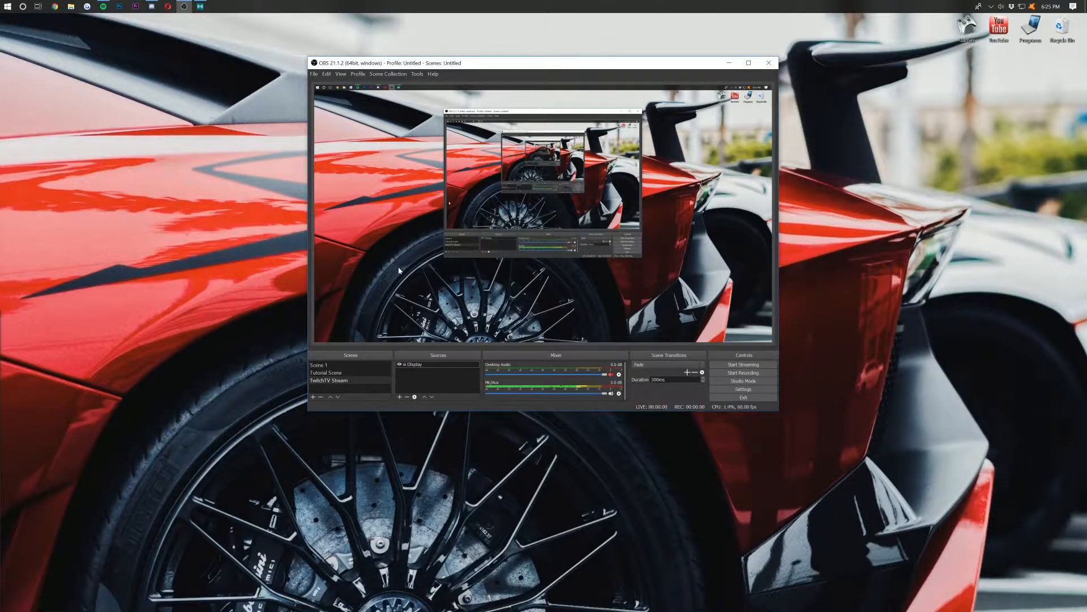
- Add a Video Capture Device source named Capture Card that uses the Elgato Game Capture HD device
click(400, 397)
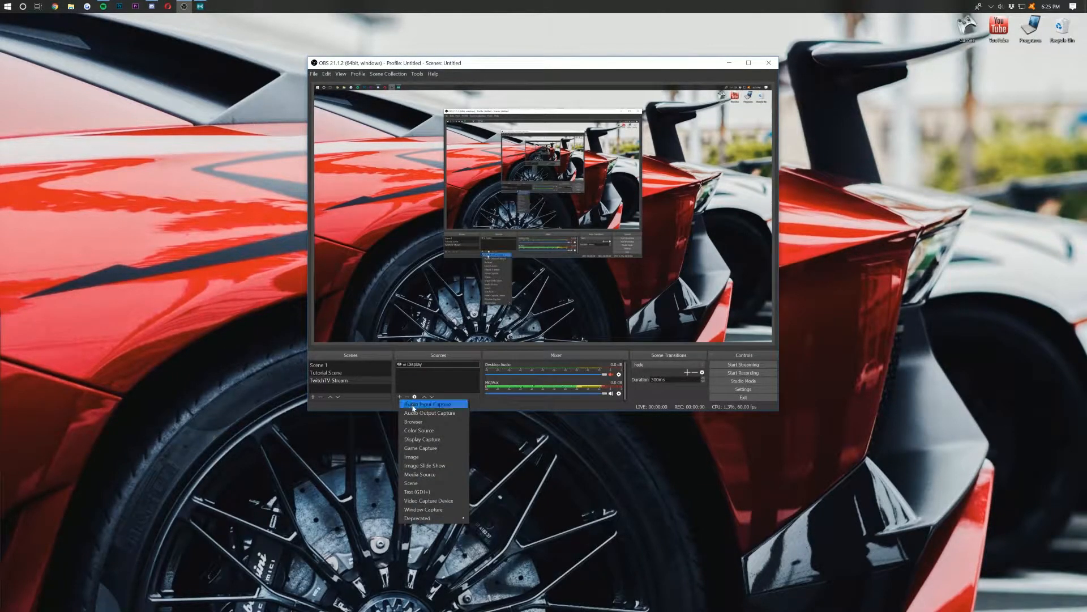
click(433, 500)
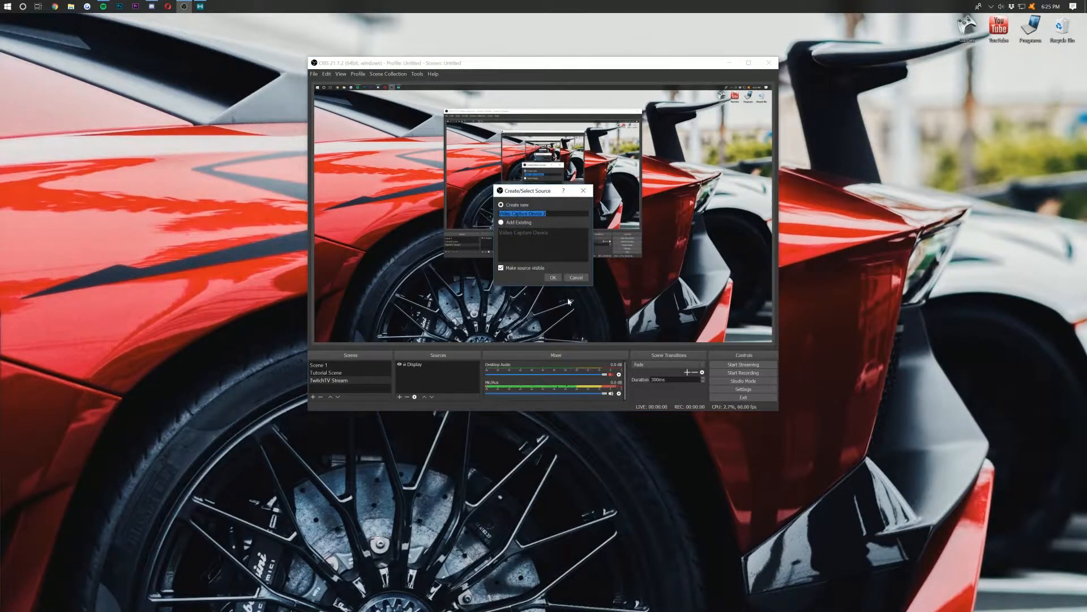
text(Capture Card)
click(553, 278)
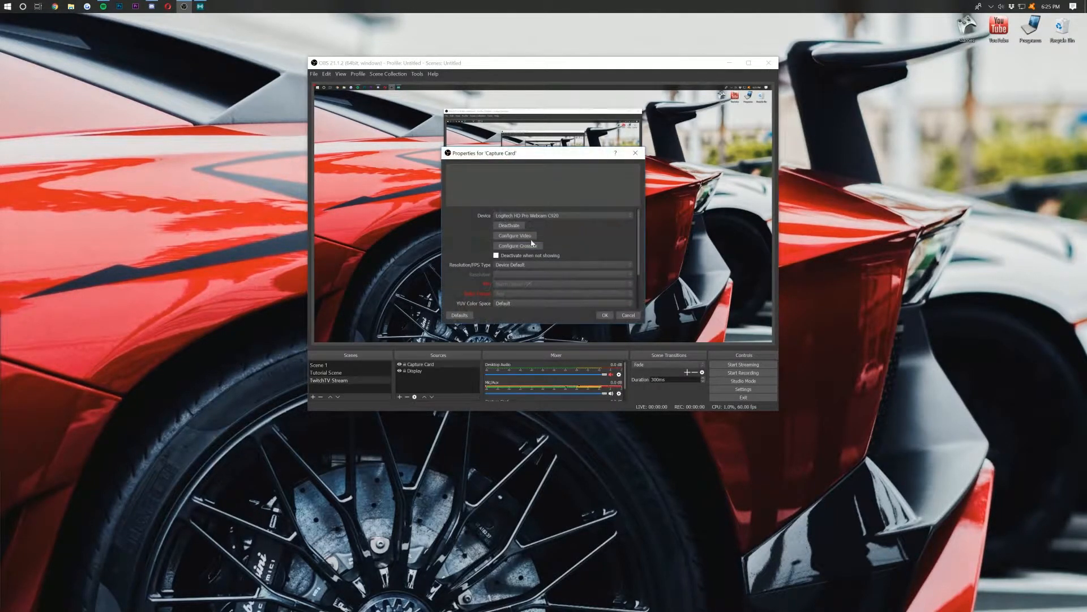
click(510, 217)
click(511, 217)
click(511, 217)
click(513, 233)
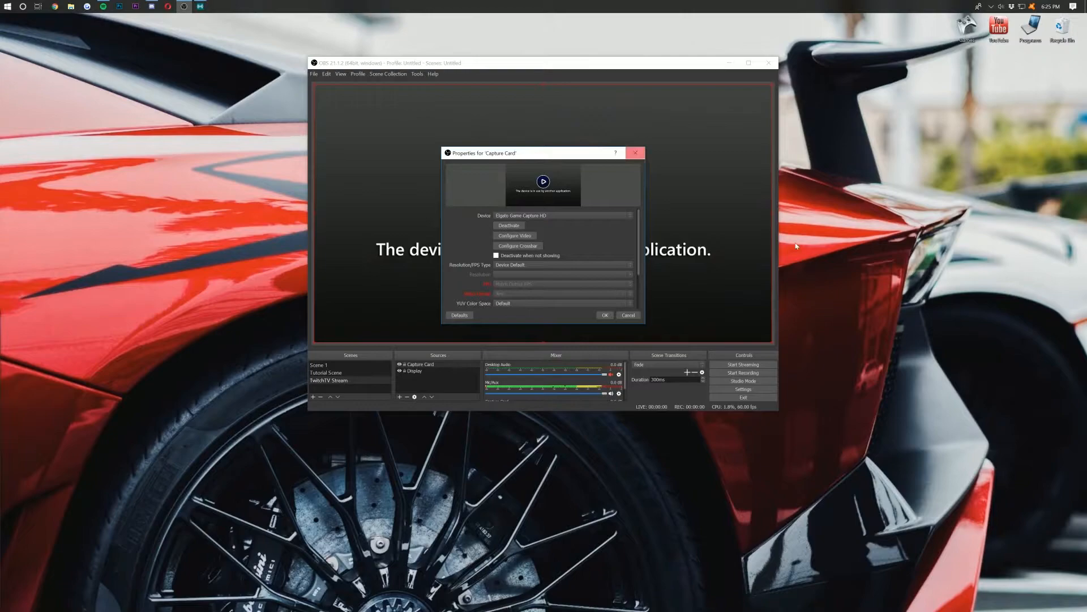
click(531, 216)
click(531, 233)
click(604, 315)
- Shrink the Capture Card source to about half the canvas width and place it against the canvas's left edge
mouse_move(605, 228)
mouse_down()
mouse_move(591, 192)
mouse_move(620, 221)
mouse_move(607, 226)
mouse_up()
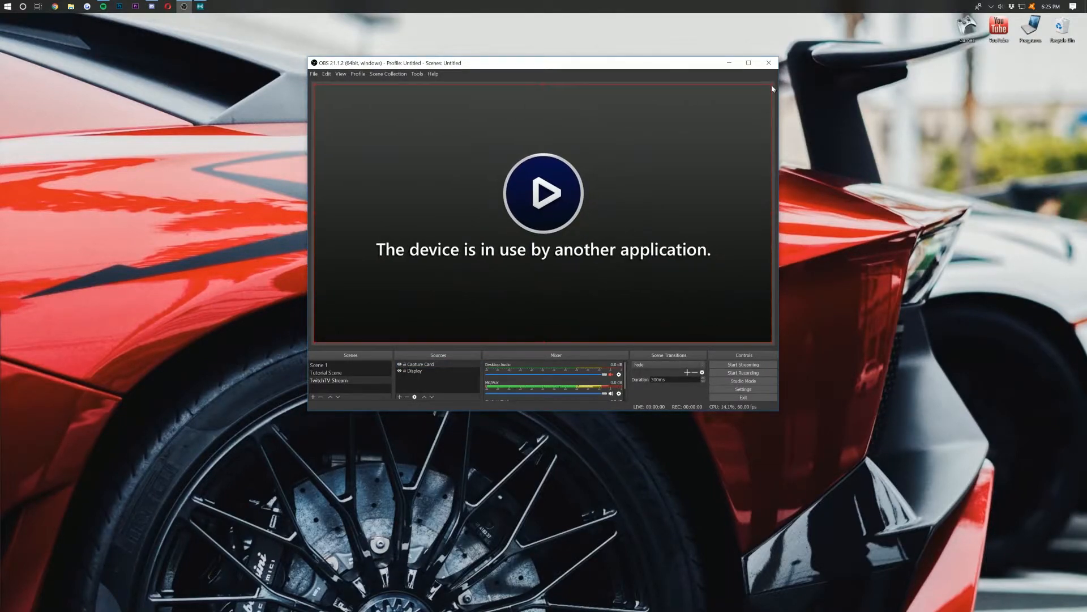
drag(780, 84, 636, 194)
mouse_move(544, 253)
mouse_down()
mouse_move(504, 262)
mouse_move(545, 255)
mouse_move(531, 259)
mouse_up()
drag(493, 270, 481, 192)
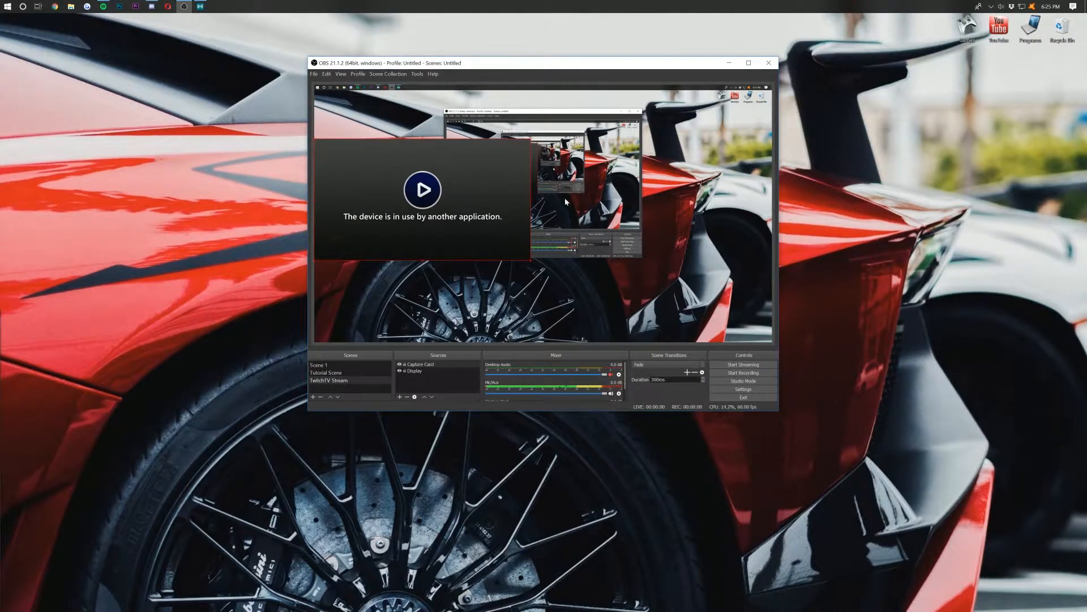
drag(520, 203, 515, 226)
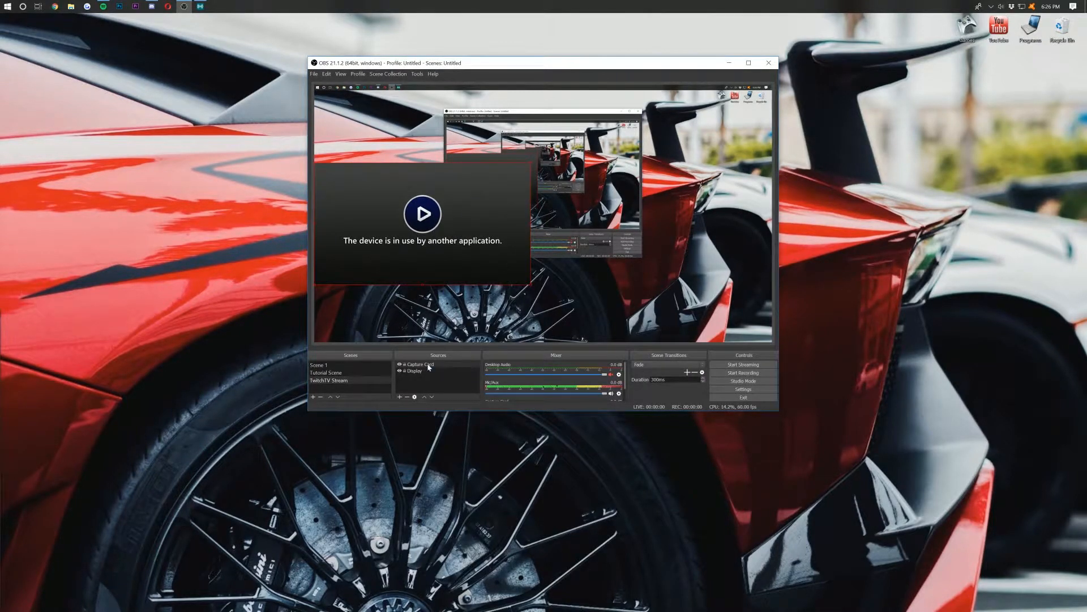
- Remove the Capture Card source from the scene
click(401, 397)
click(409, 393)
click(415, 366)
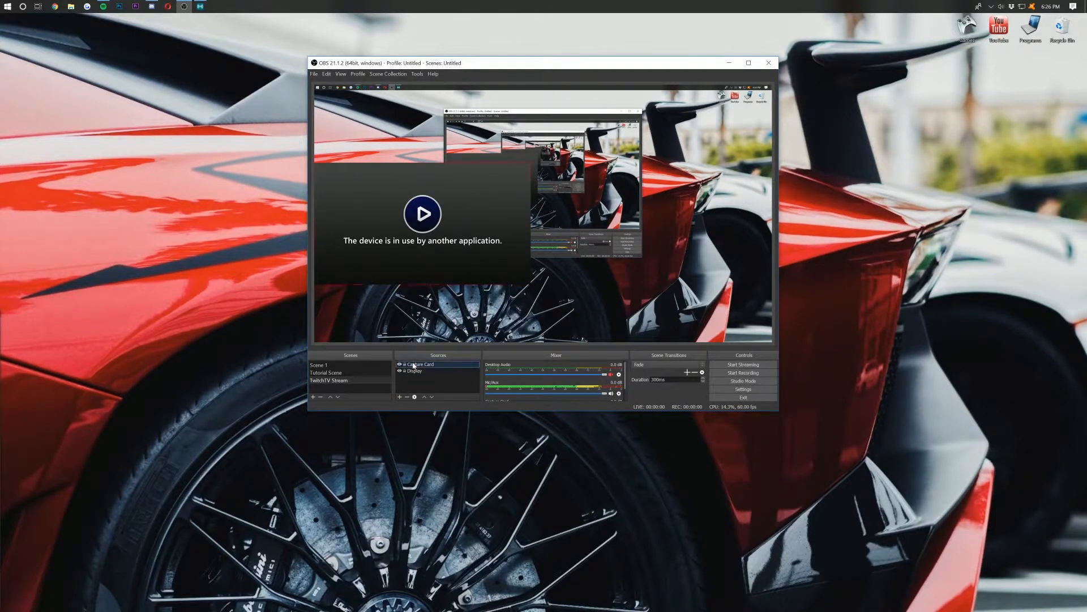
click(407, 397)
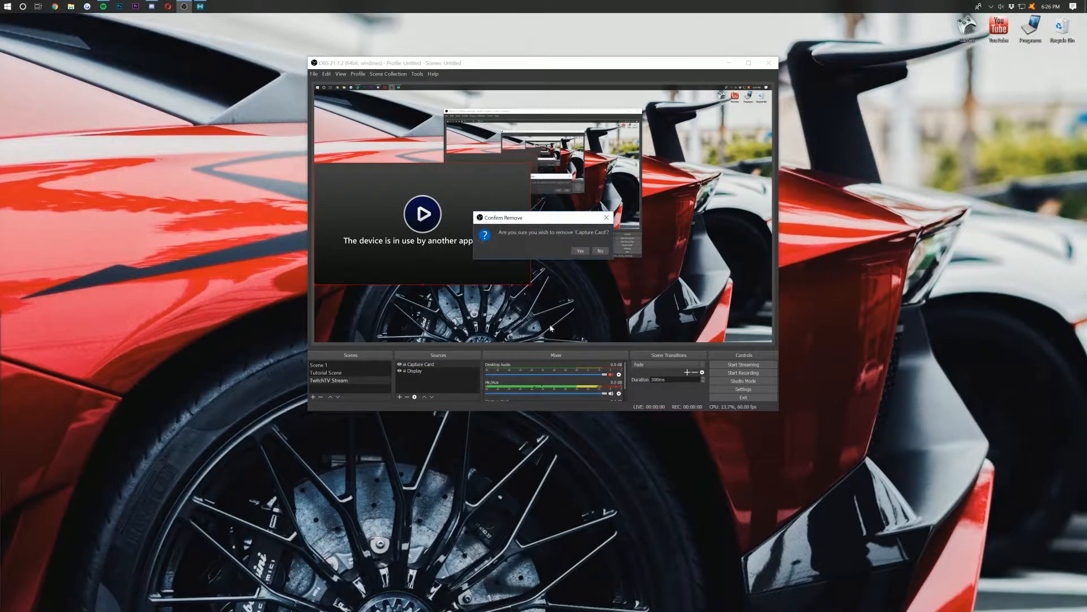
click(580, 251)
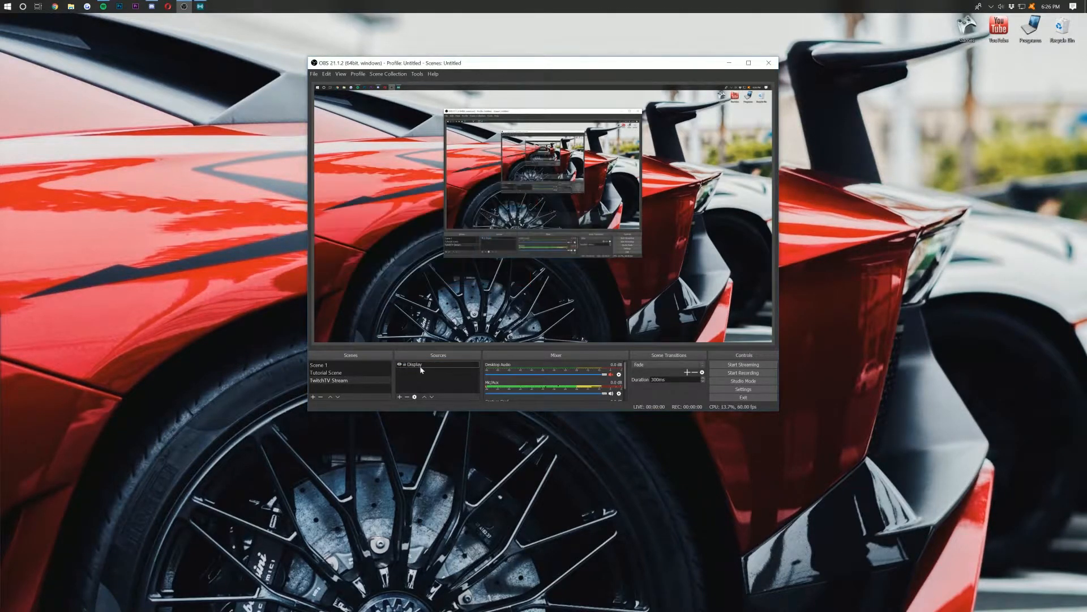
- Add the existing Video Capture Device webcam source and shrink it to a small picture in the canvas's lower-right corner
click(399, 397)
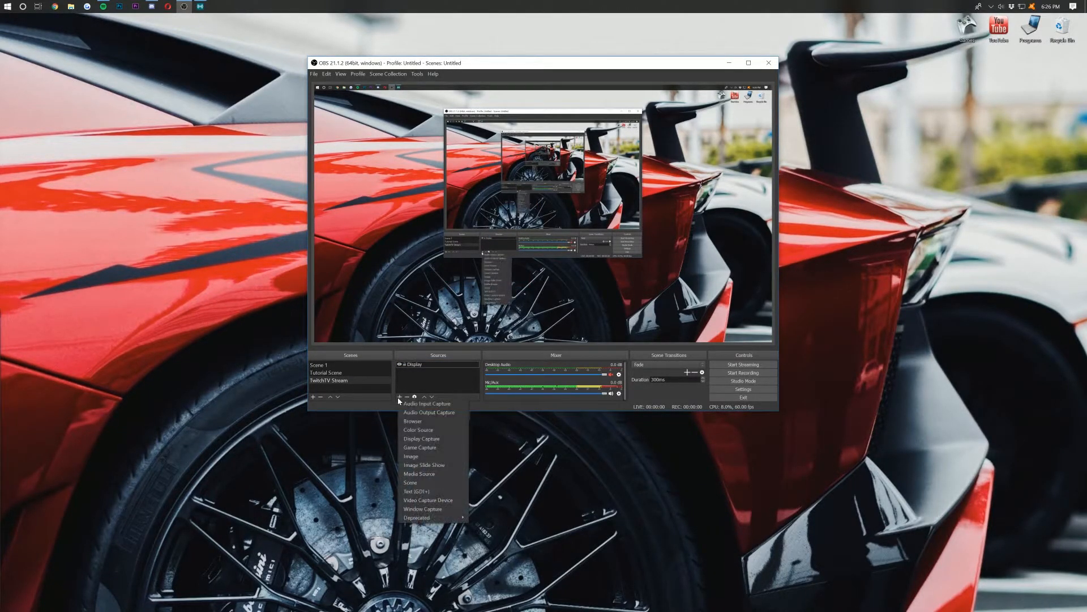
click(434, 500)
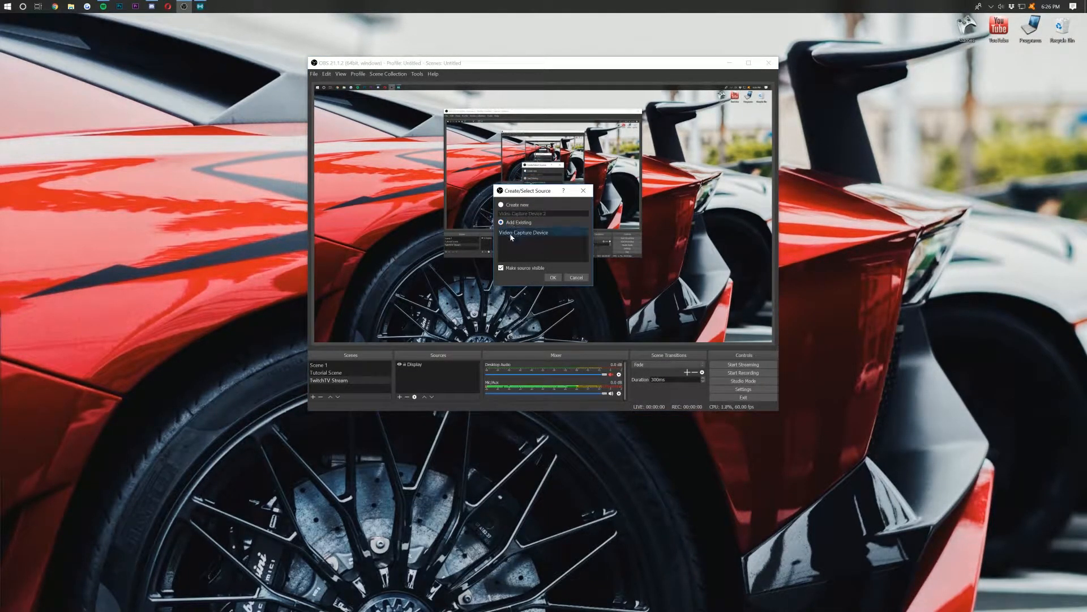
click(550, 277)
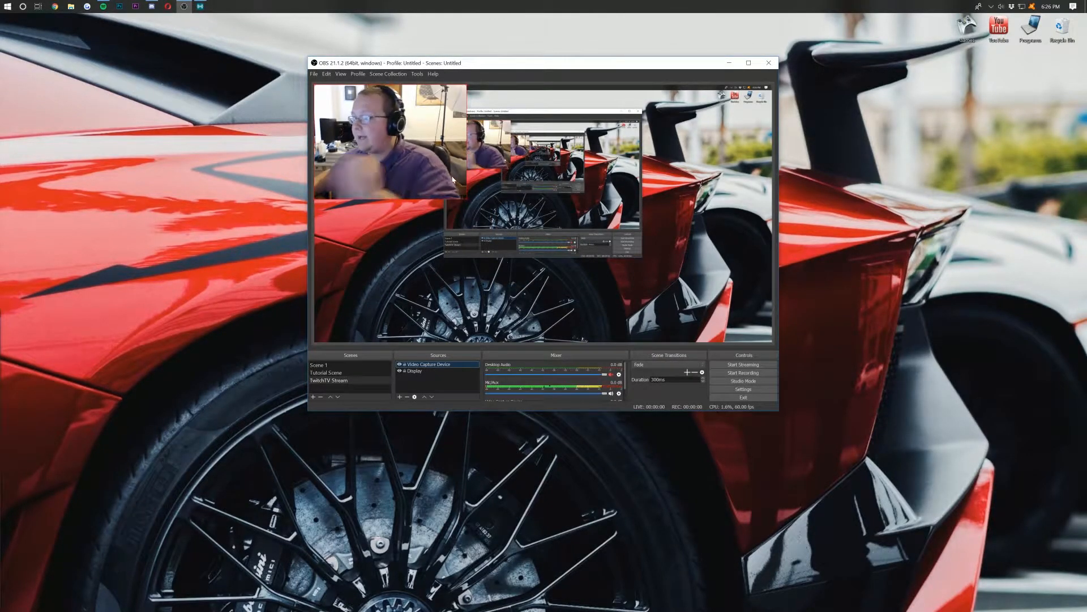
drag(412, 162, 716, 302)
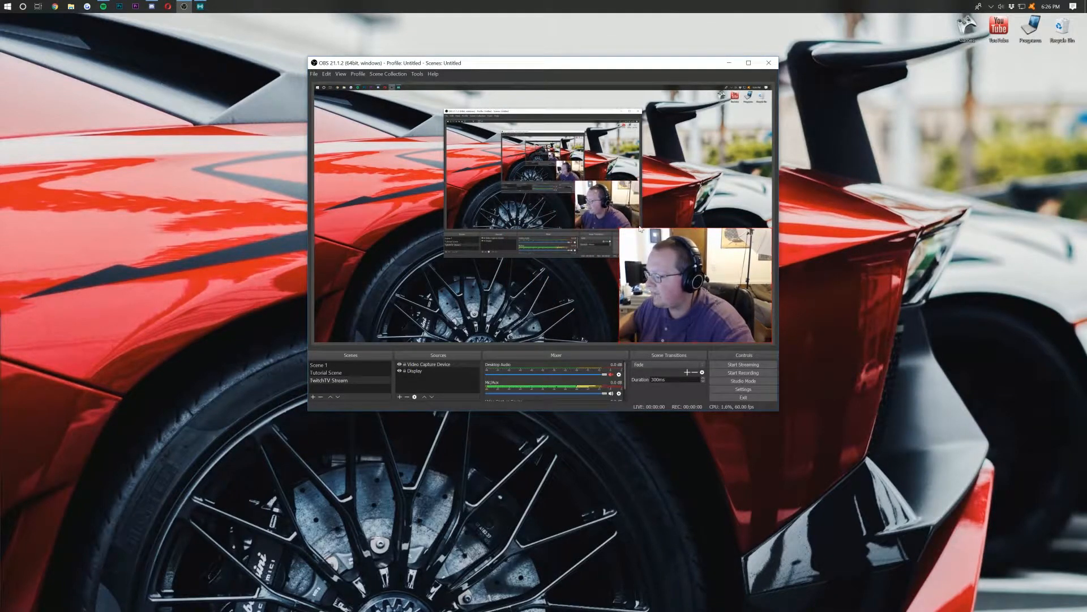
drag(621, 230, 701, 299)
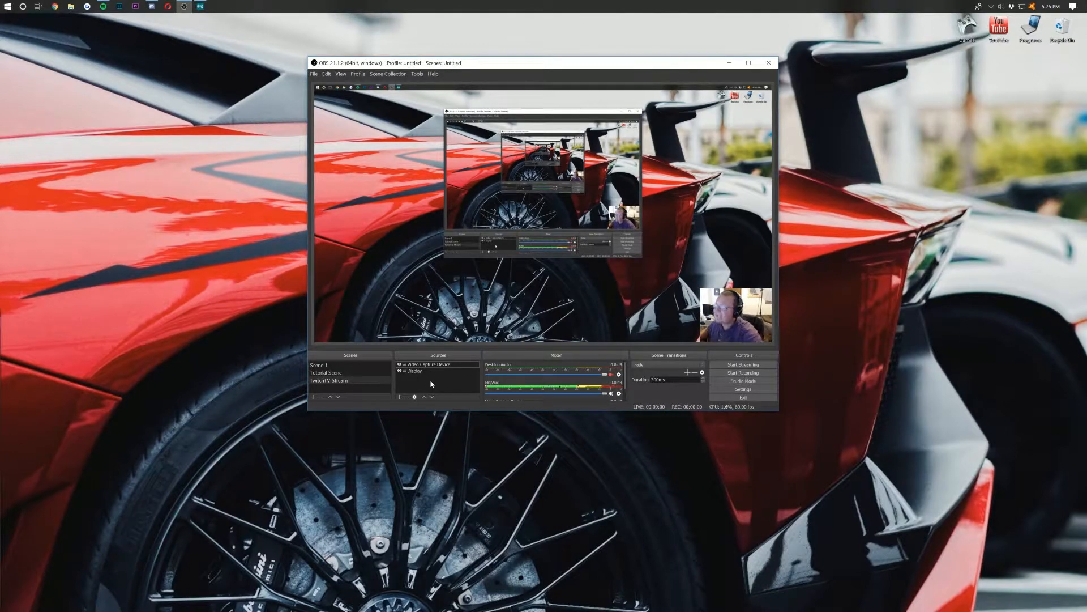
- Create a new Image source named Watermark in the scene
click(400, 397)
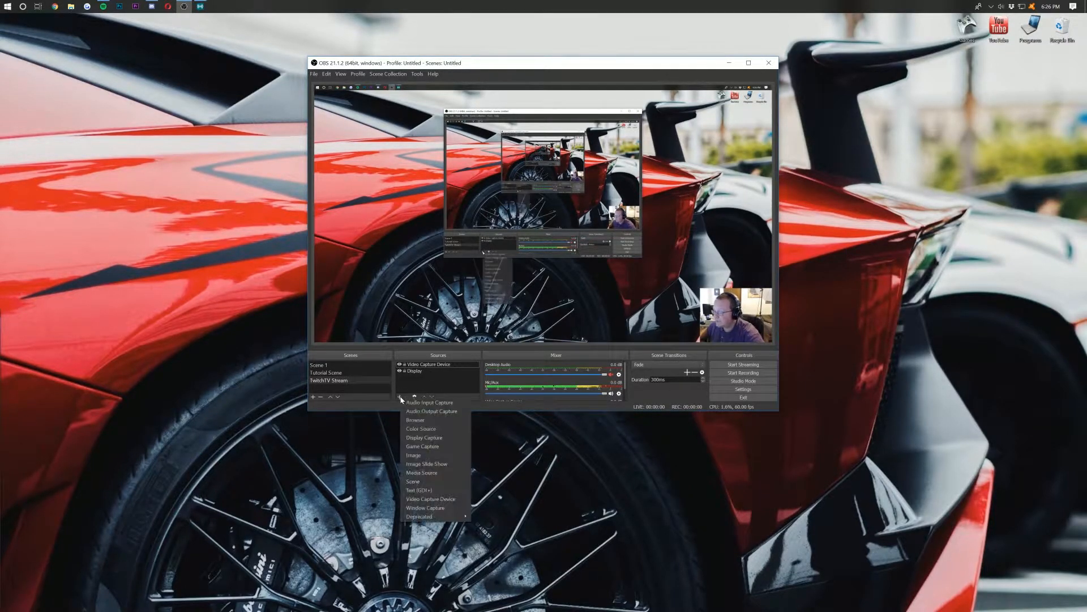
click(427, 458)
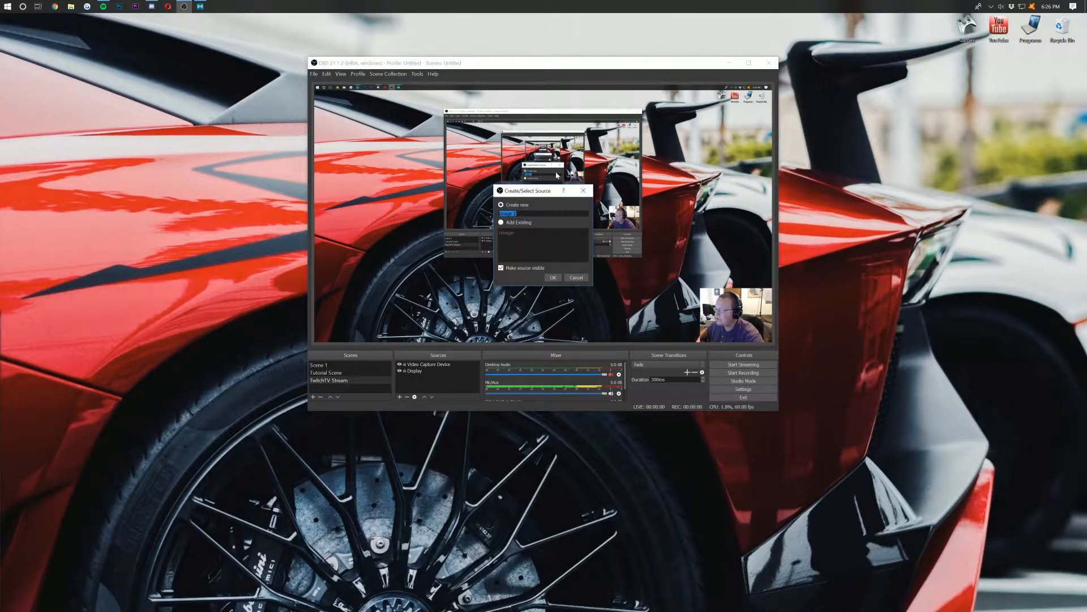
text(Over)
key(BackSpace)
key(BackSpace)
key(BackSpace)
key(BackSpace)
text(Watermark)
click(552, 277)
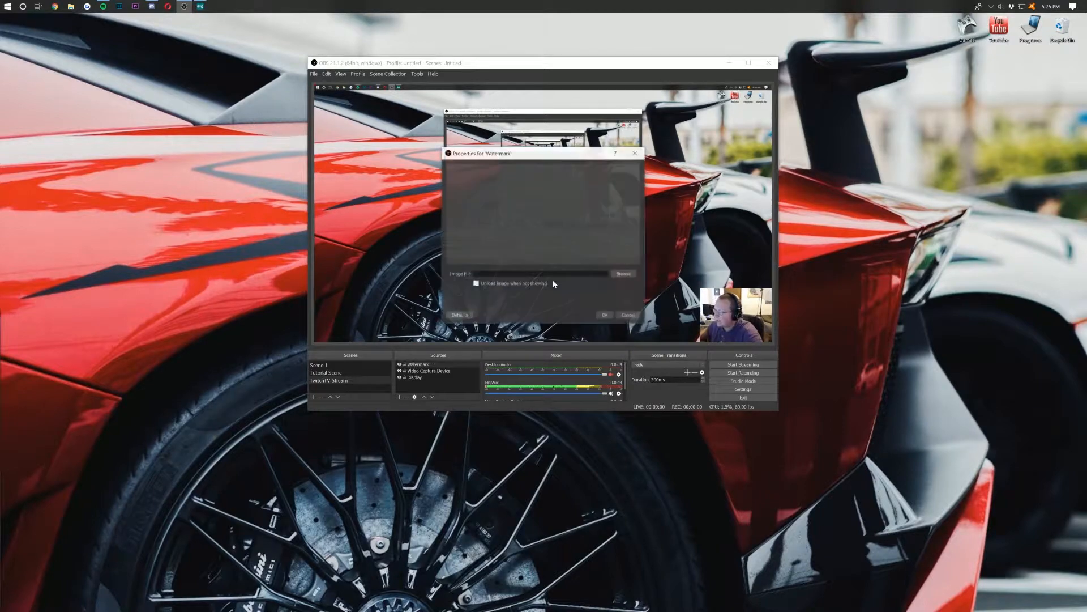
- Use Artboard 1.png from the Logos folder under Dropbox's Breakdown Assets as the Watermark source's image file
click(623, 273)
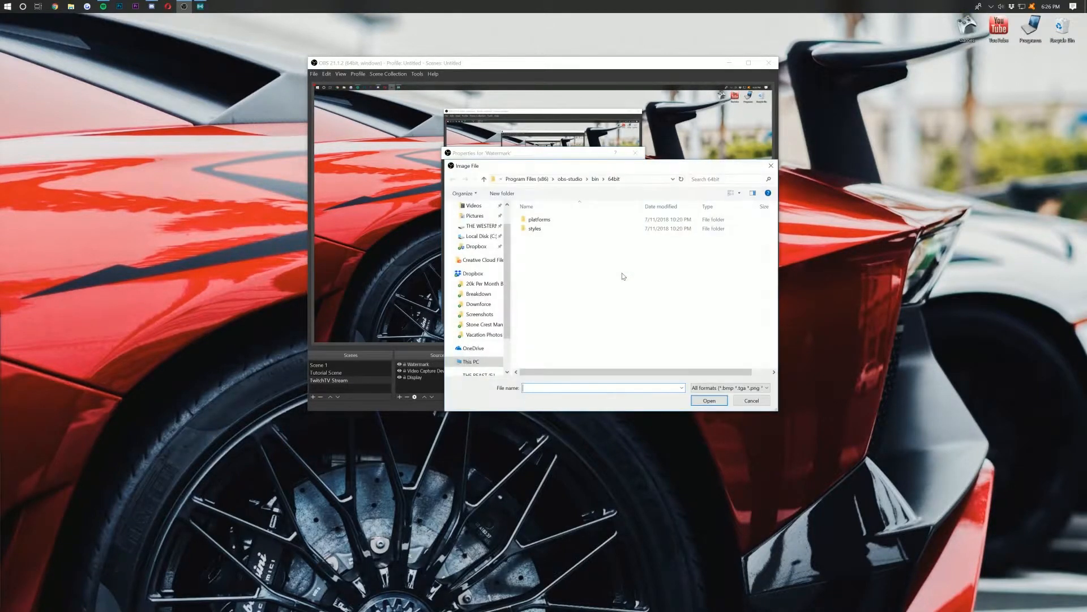
scroll(468, 238, up, 2)
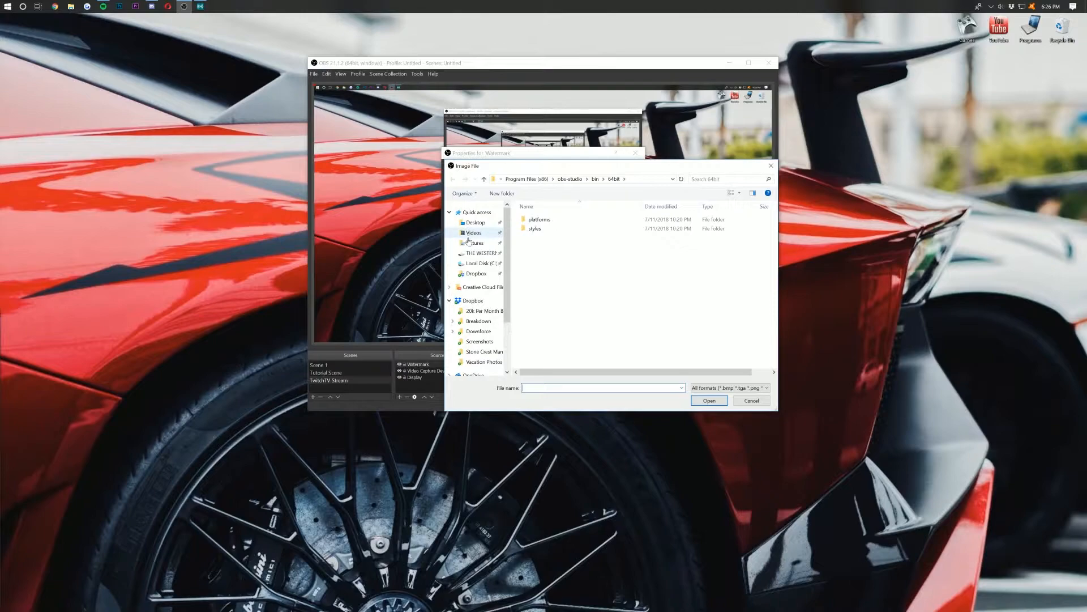
scroll(475, 306, down, 1)
click(478, 304)
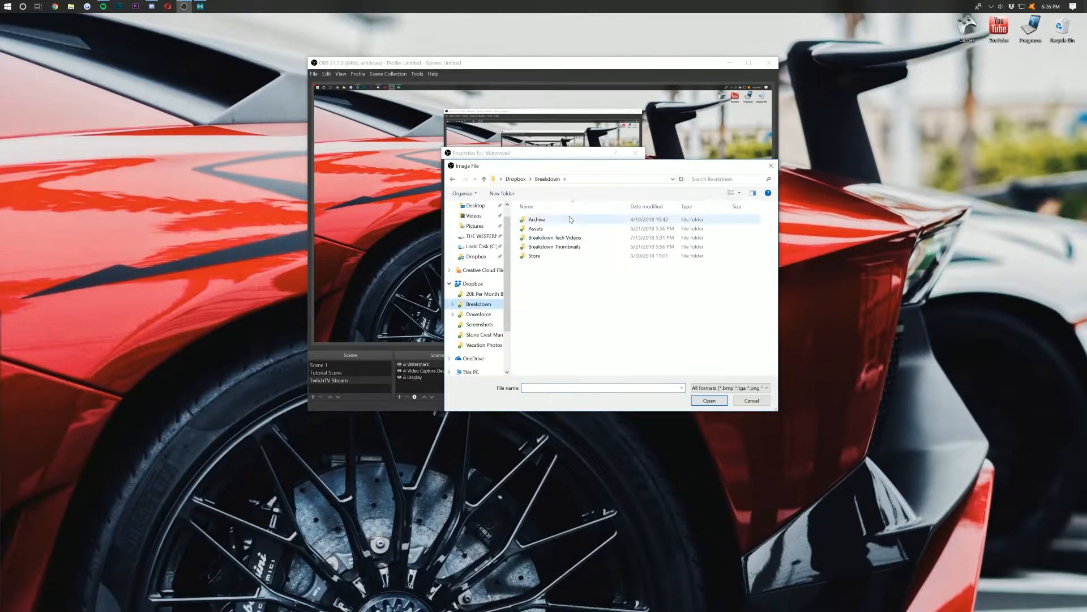
double_click(567, 228)
double_click(565, 222)
double_click(561, 229)
double_click(561, 231)
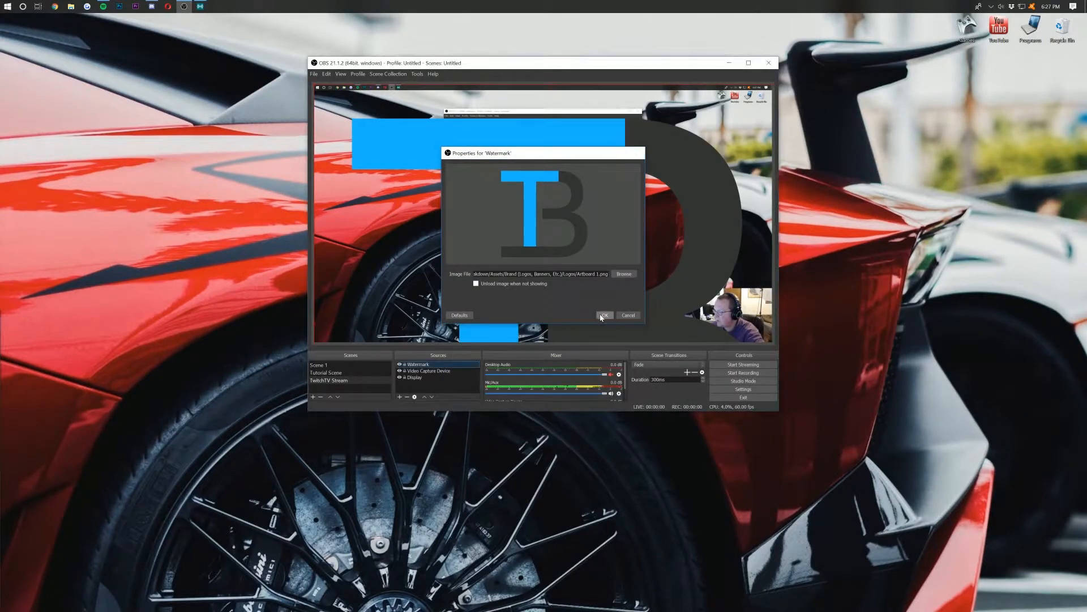
click(604, 315)
- Scale the Watermark logo down to a small mark and place it in the canvas's lower-left corner
mouse_move(511, 140)
mouse_down()
mouse_move(526, 126)
mouse_move(510, 157)
mouse_up()
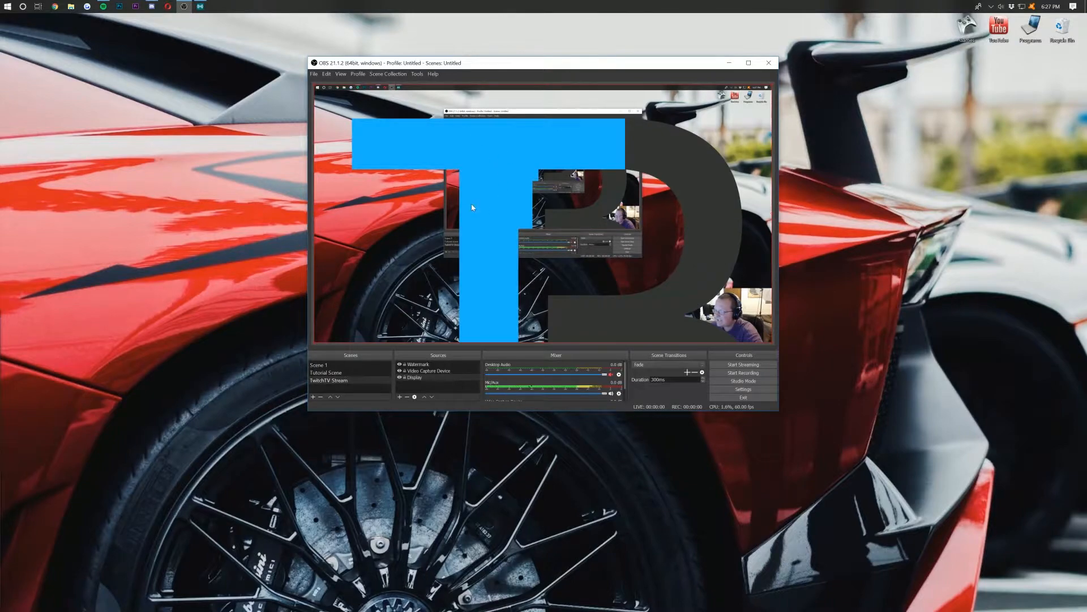
mouse_move(495, 216)
mouse_down()
mouse_move(506, 225)
mouse_move(485, 207)
mouse_move(500, 216)
mouse_up()
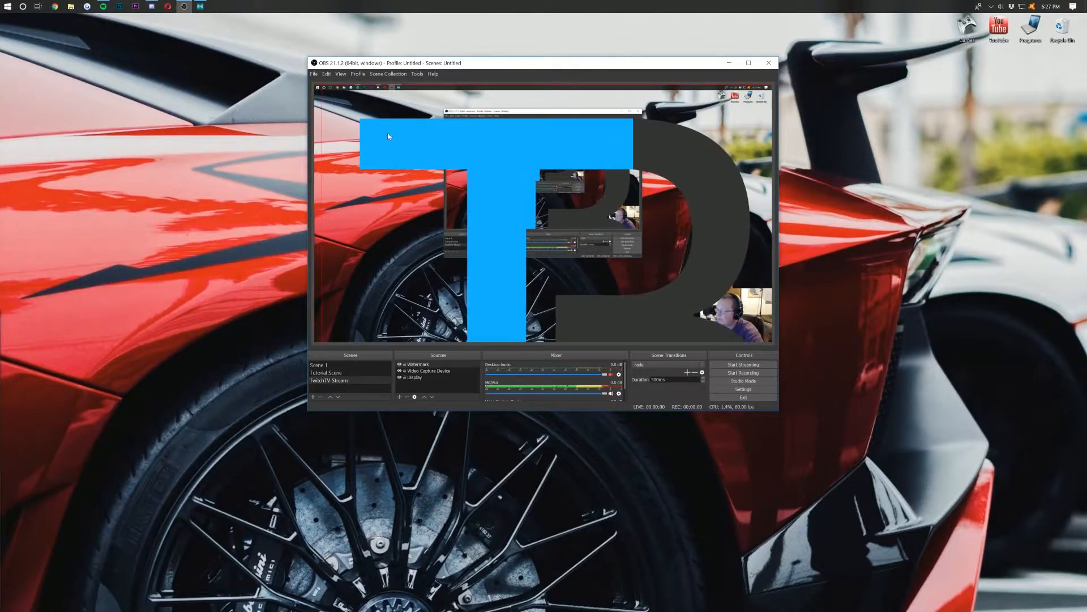
drag(323, 89, 376, 108)
drag(542, 124, 554, 151)
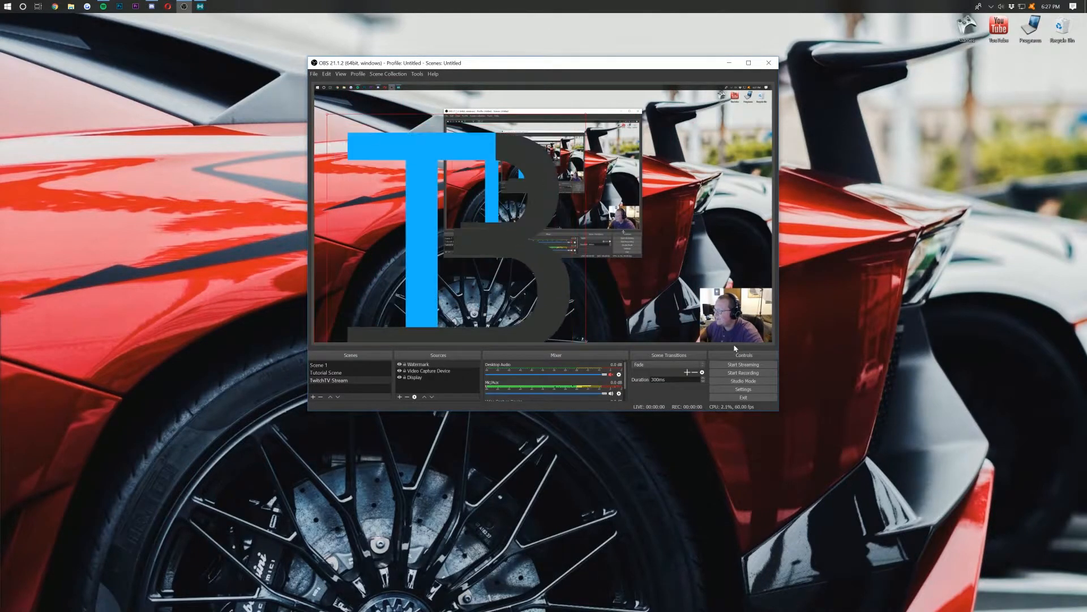
mouse_move(734, 324)
mouse_down()
mouse_move(662, 183)
mouse_move(695, 271)
mouse_move(737, 329)
mouse_up()
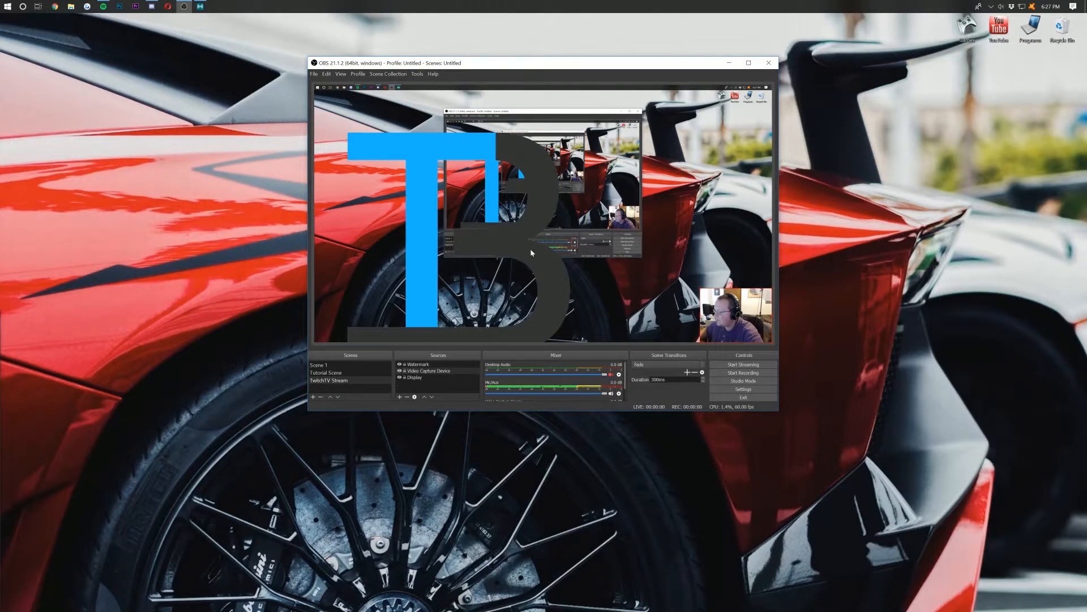
drag(553, 210, 541, 179)
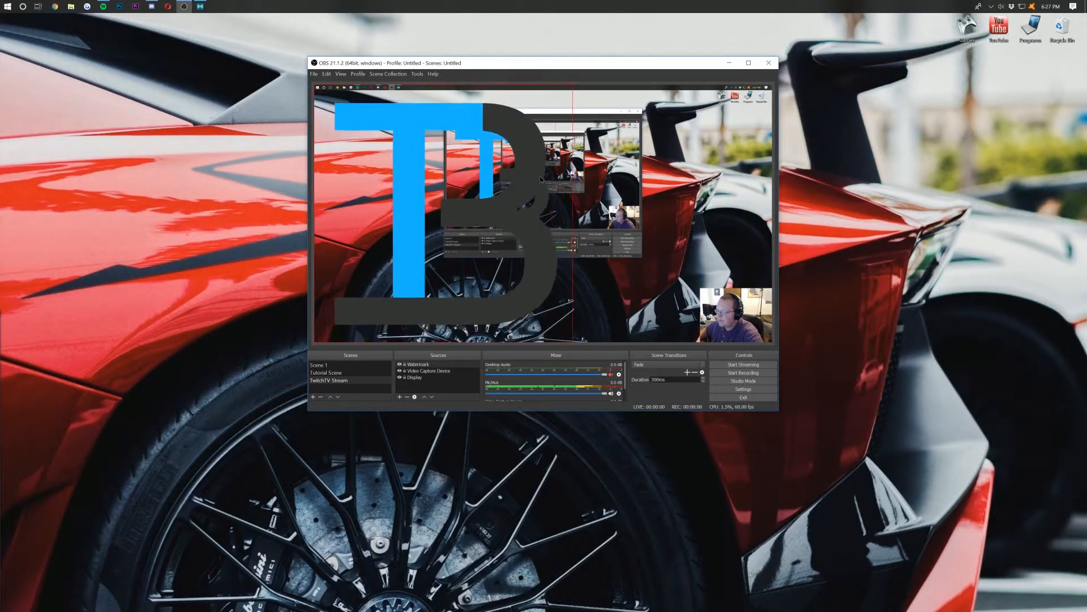
drag(574, 86, 339, 343)
click(556, 325)
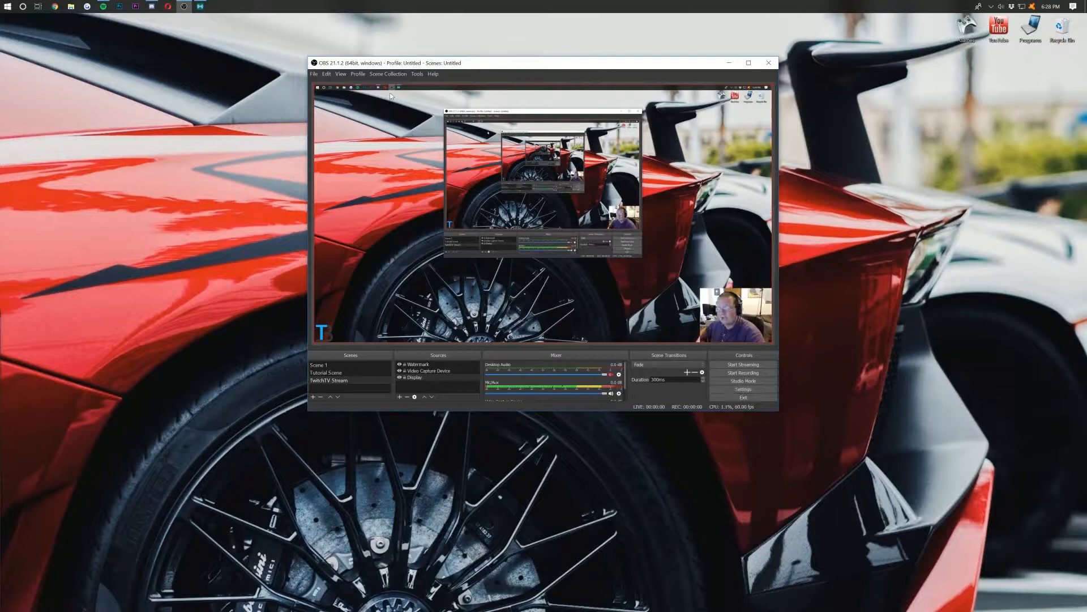
click(314, 75)
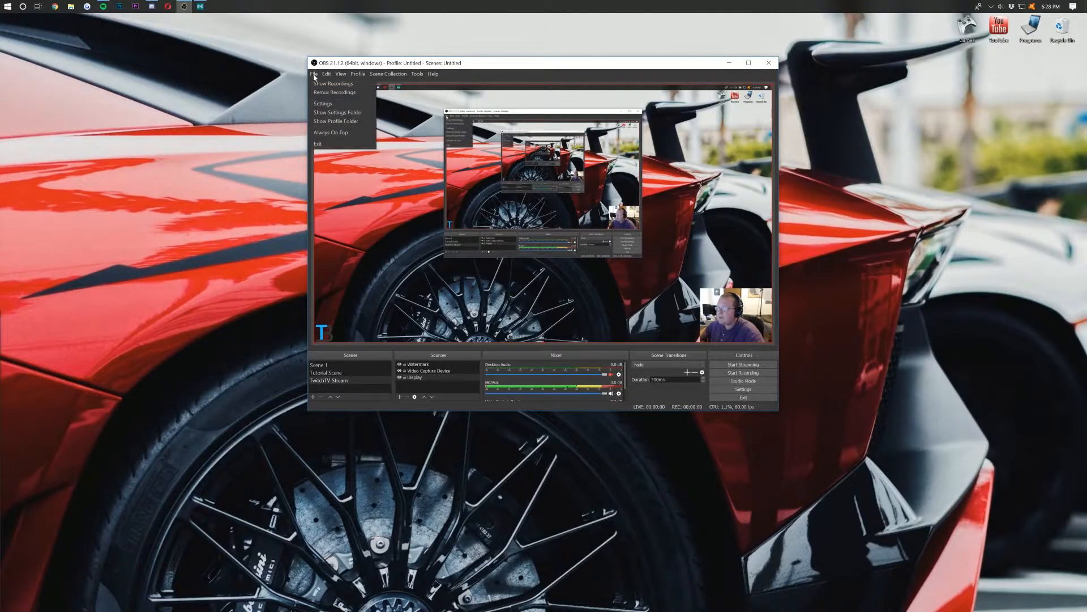
click(332, 107)
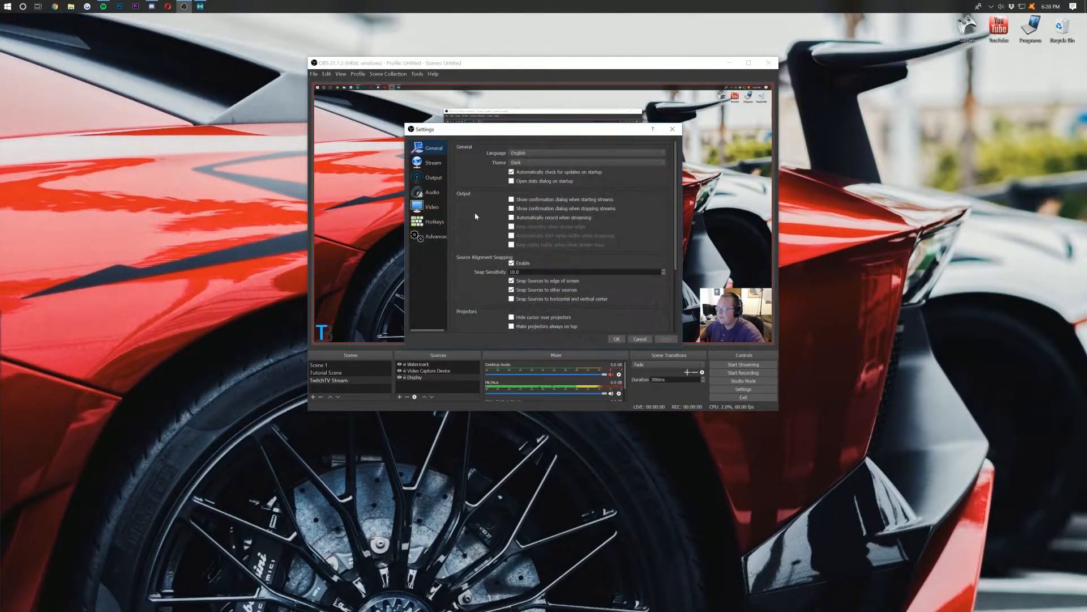
click(673, 130)
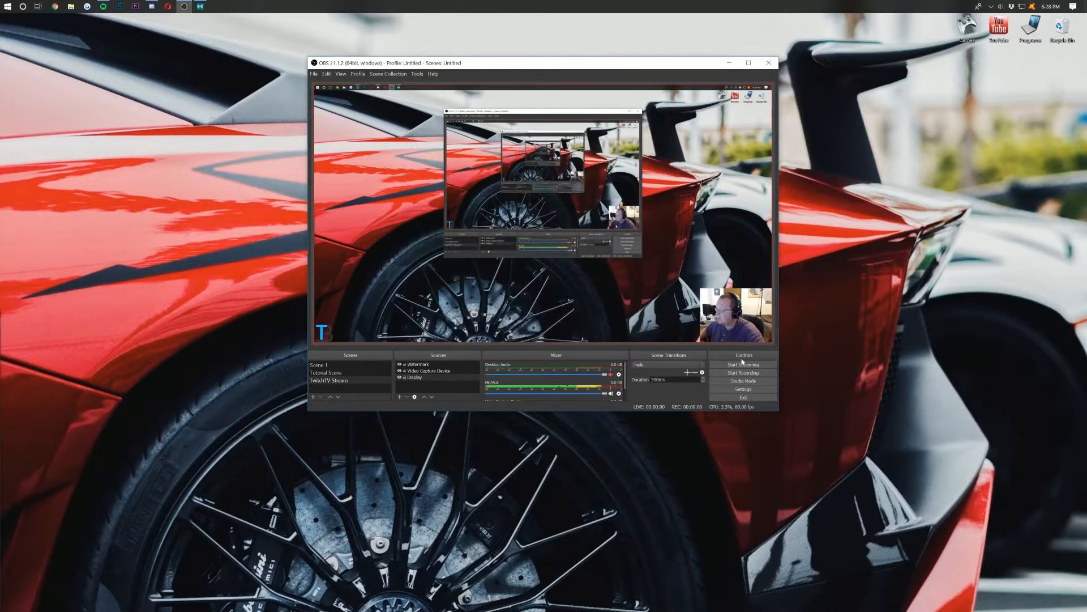
- Set the streaming service to Twitch in the stream settings
click(739, 390)
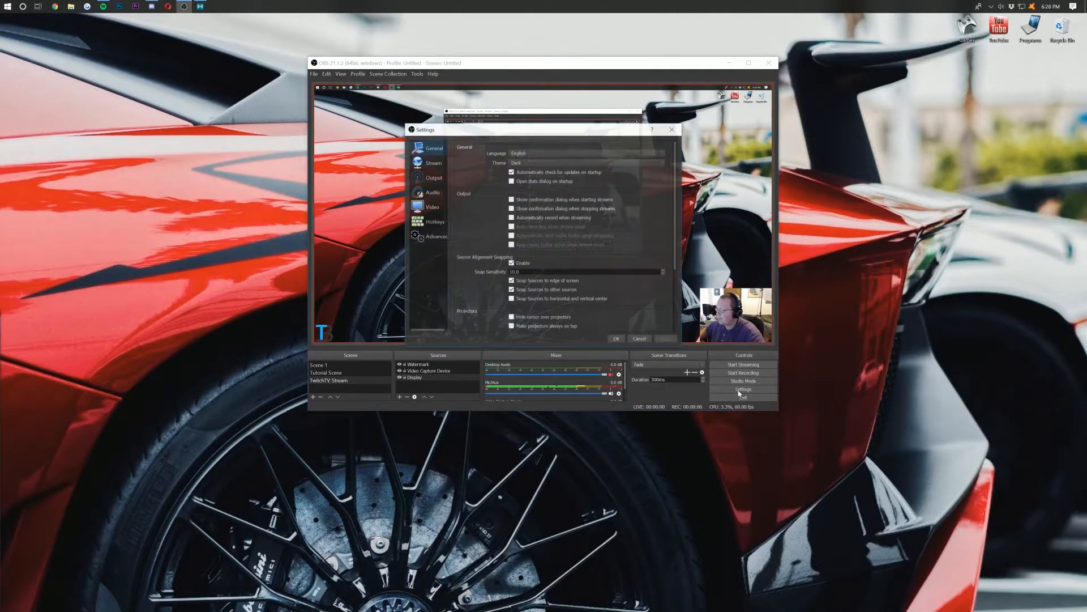
click(421, 165)
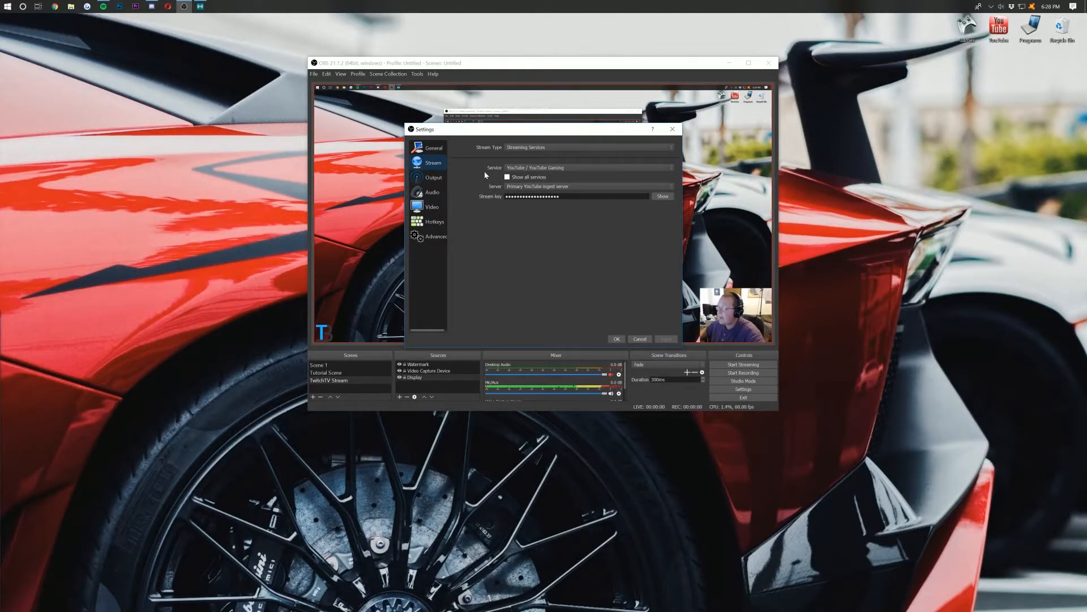
click(522, 169)
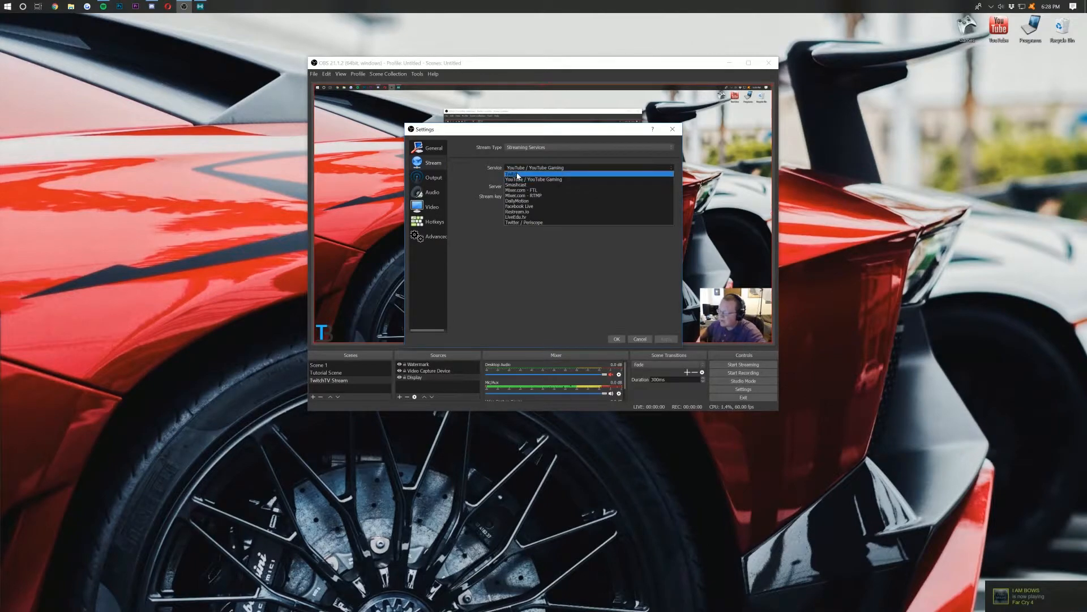
click(518, 175)
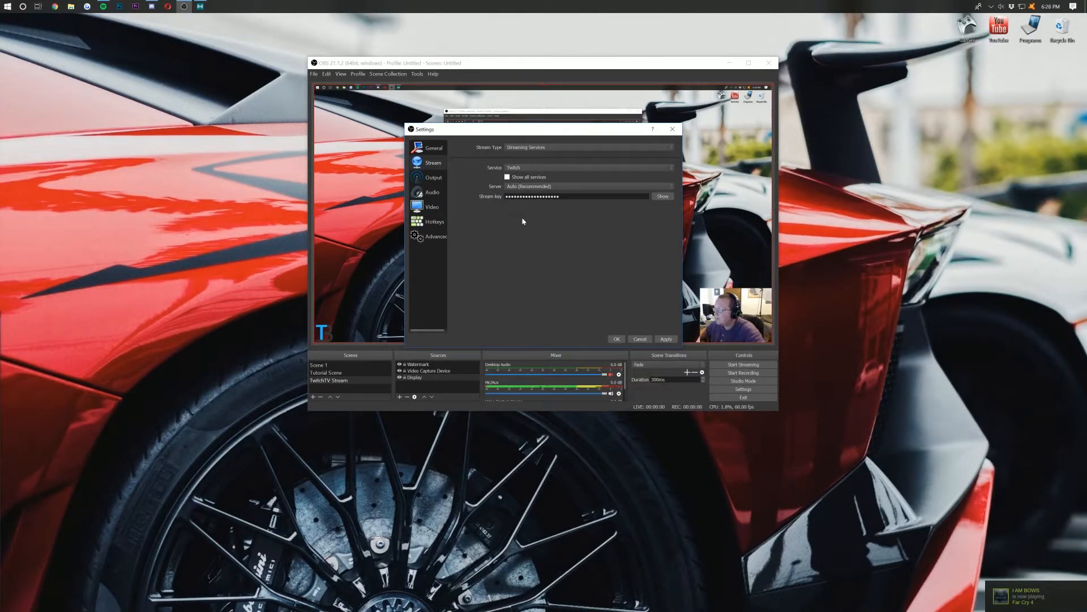
- Try the US East: Atlanta, GA server and return the server choice to Auto (Recommended)
click(545, 188)
scroll(566, 215, down, 2)
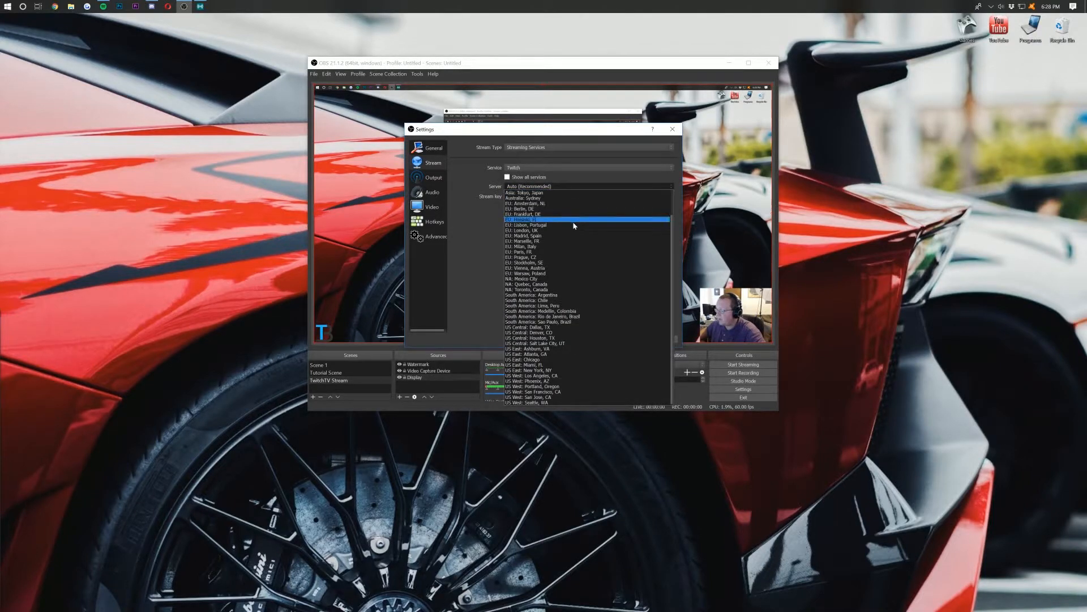
click(541, 355)
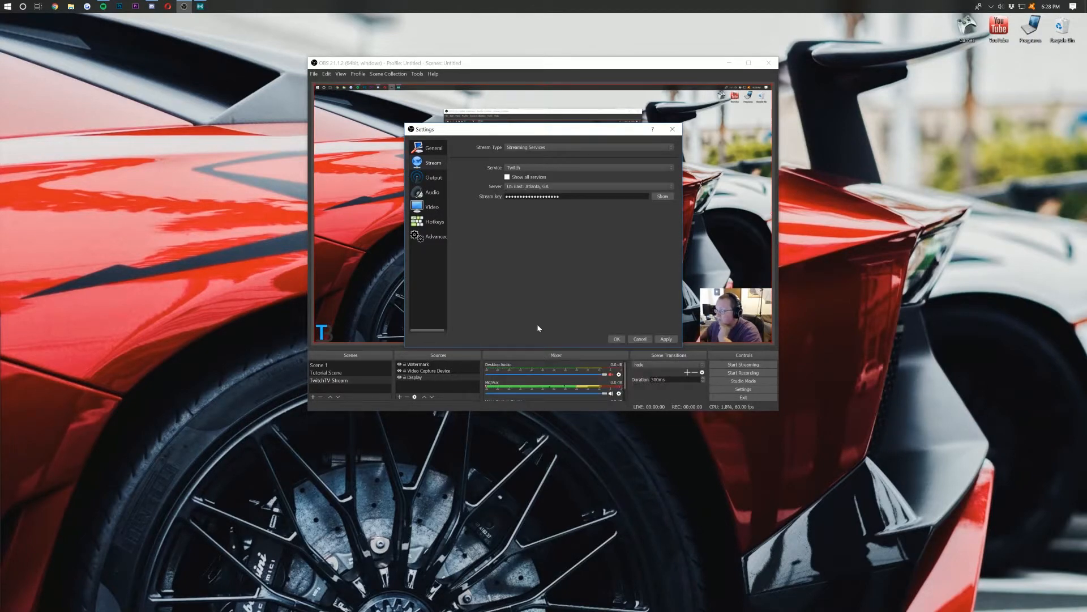
click(543, 186)
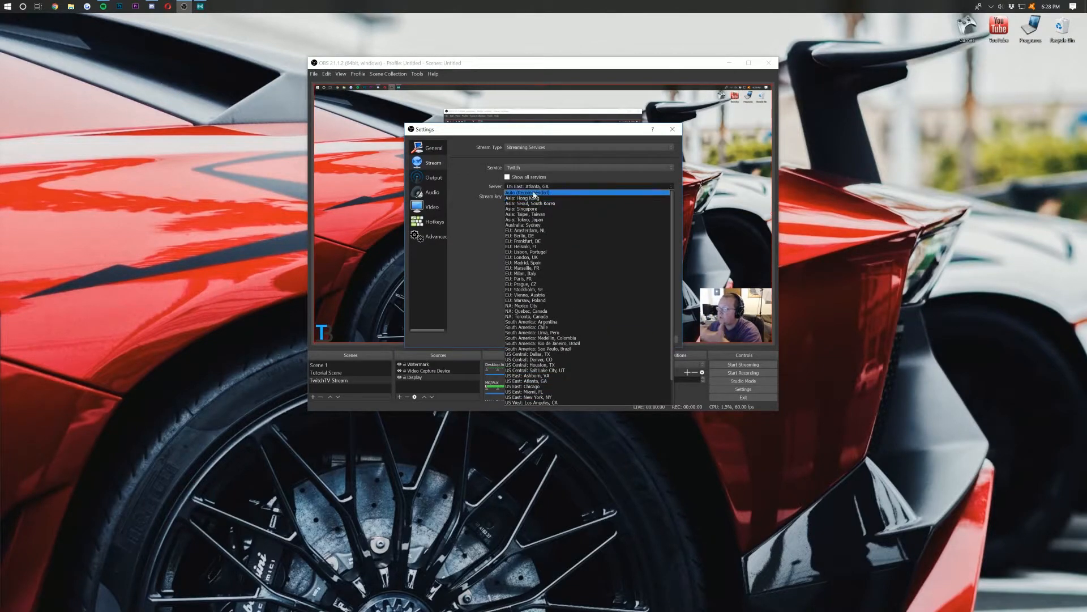
click(534, 193)
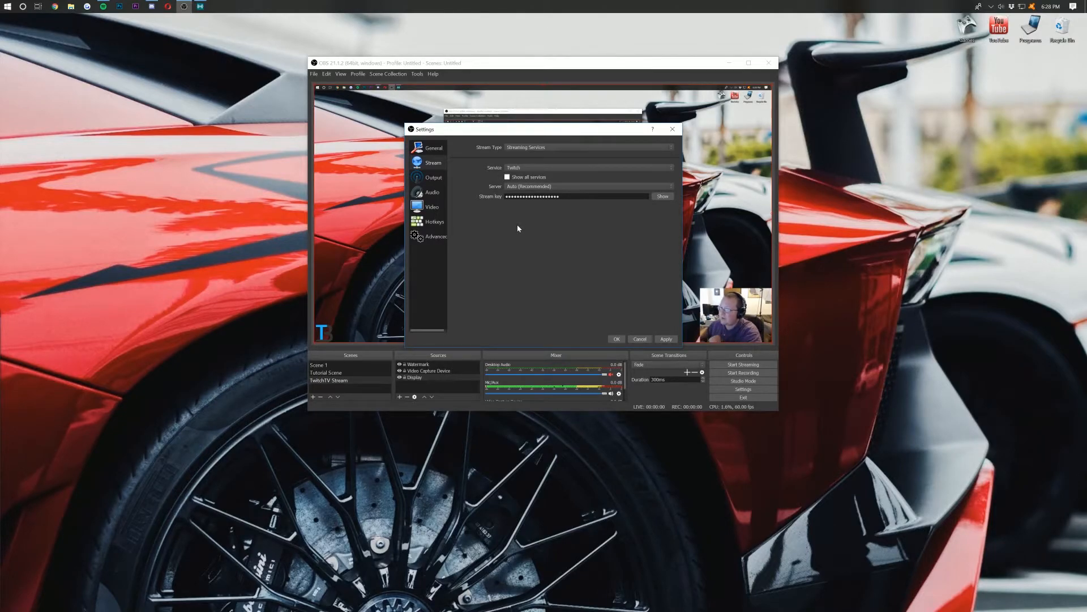
- Switch to Twitch in Chrome and open the channel settings of the account's dashboard
click(55, 6)
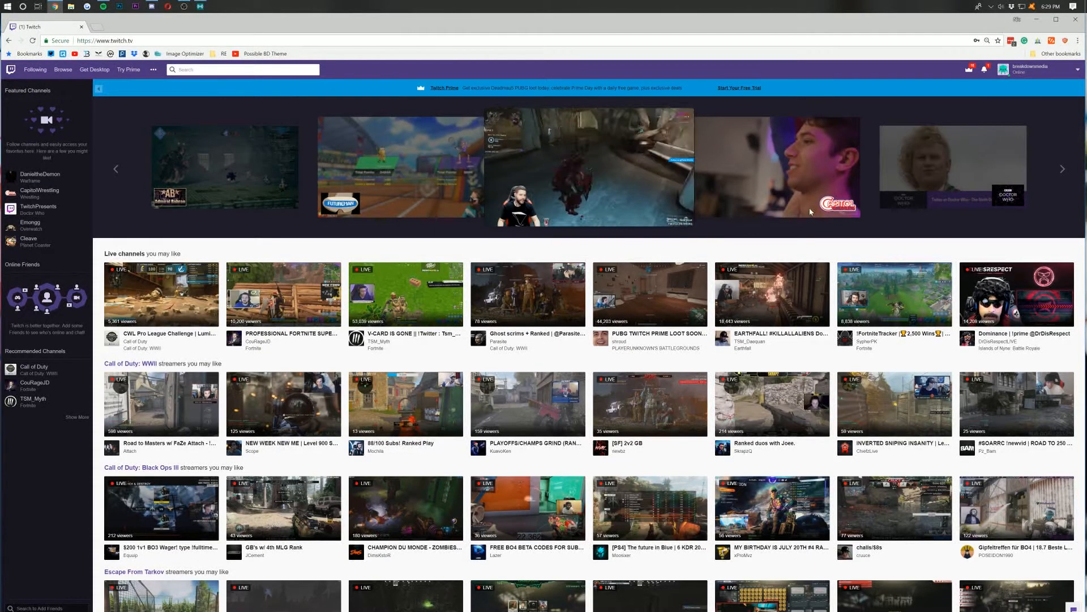
click(1015, 73)
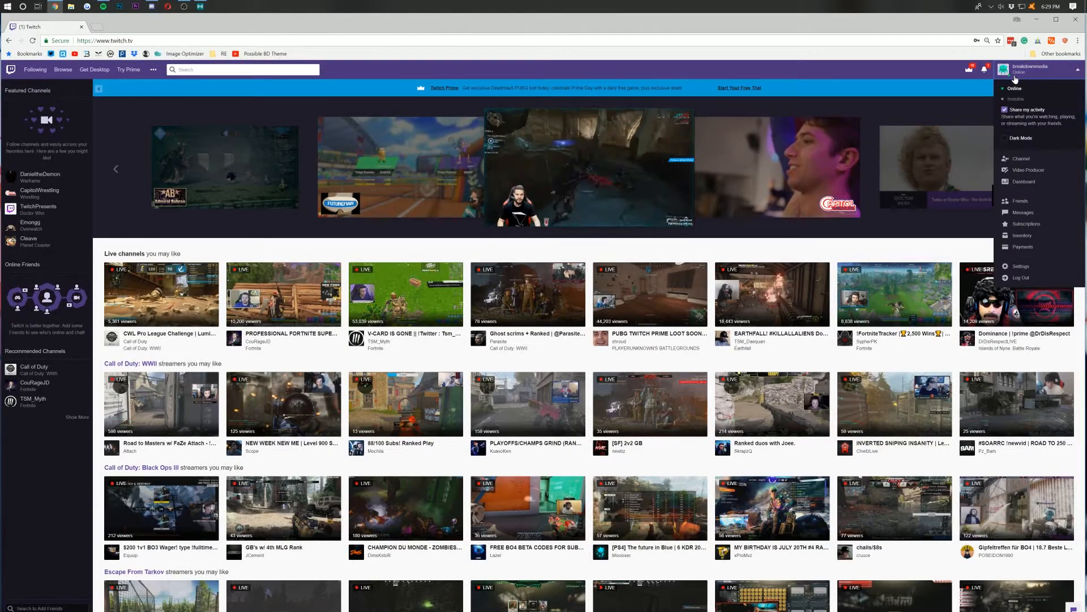
click(1026, 182)
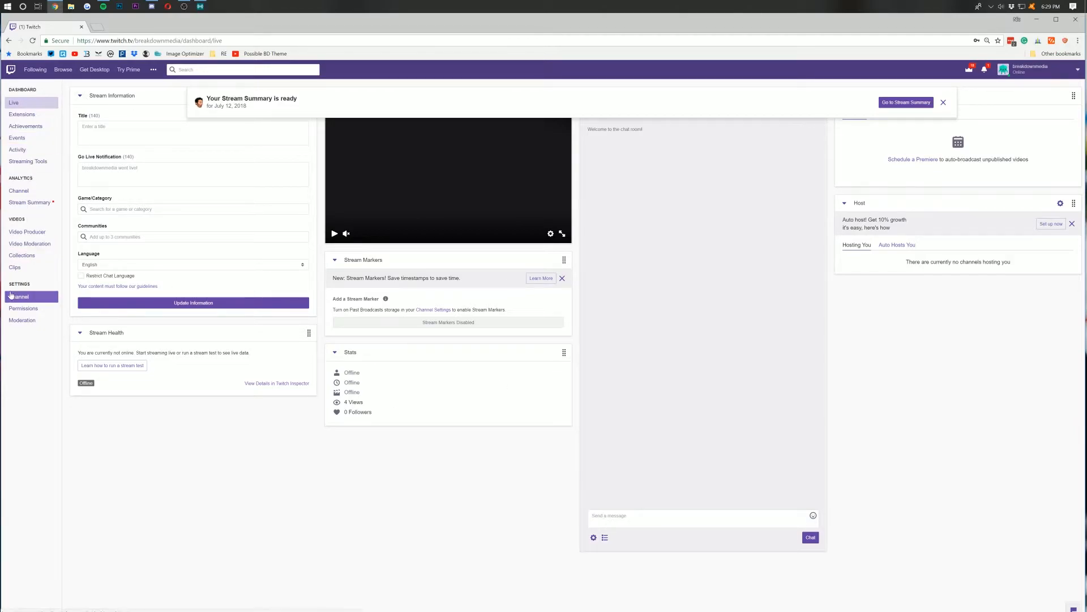
click(19, 296)
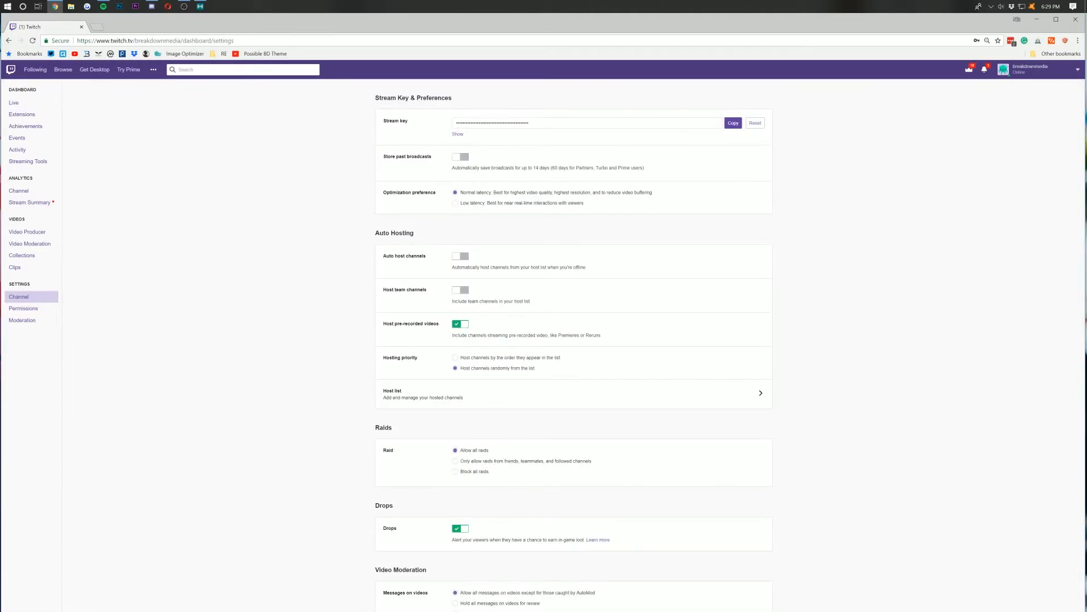
- Reveal the channel's stream key, dismissing the password manager's update offer and acknowledging the sharing warning, and copy the key
click(459, 135)
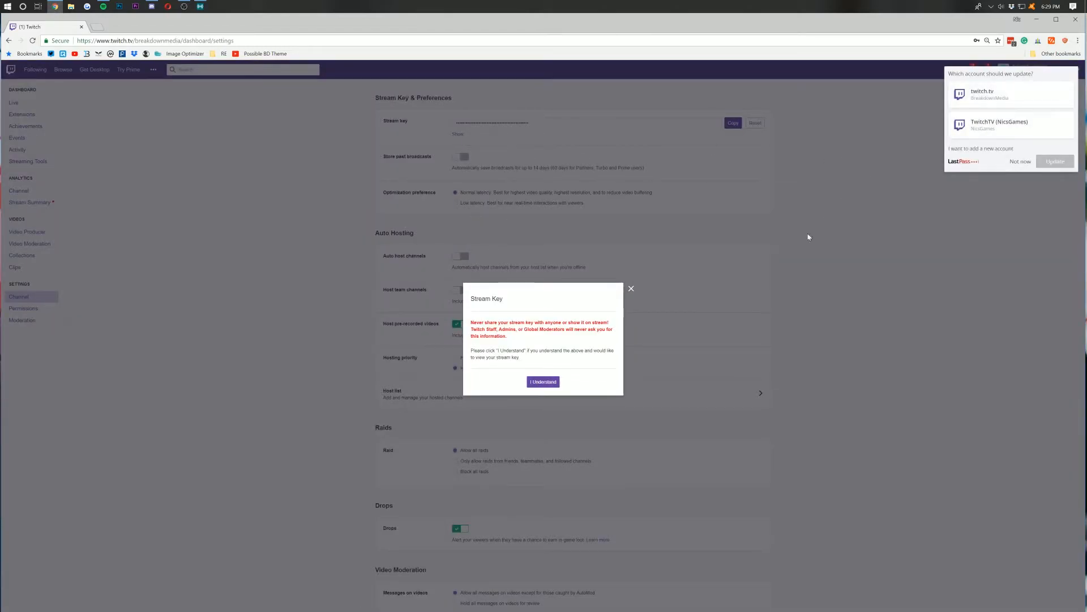
click(1020, 162)
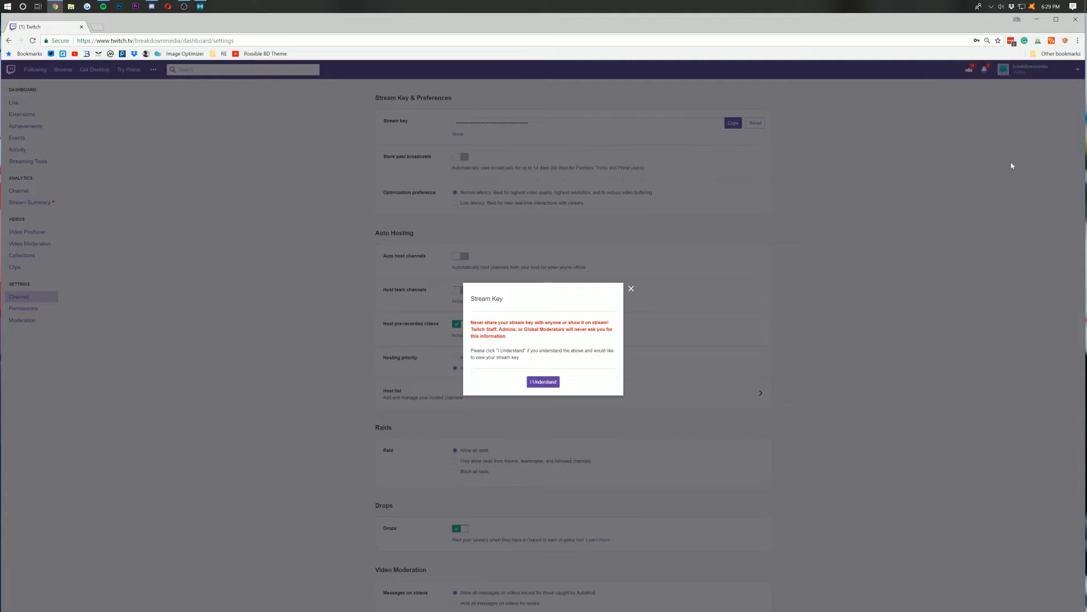
click(553, 379)
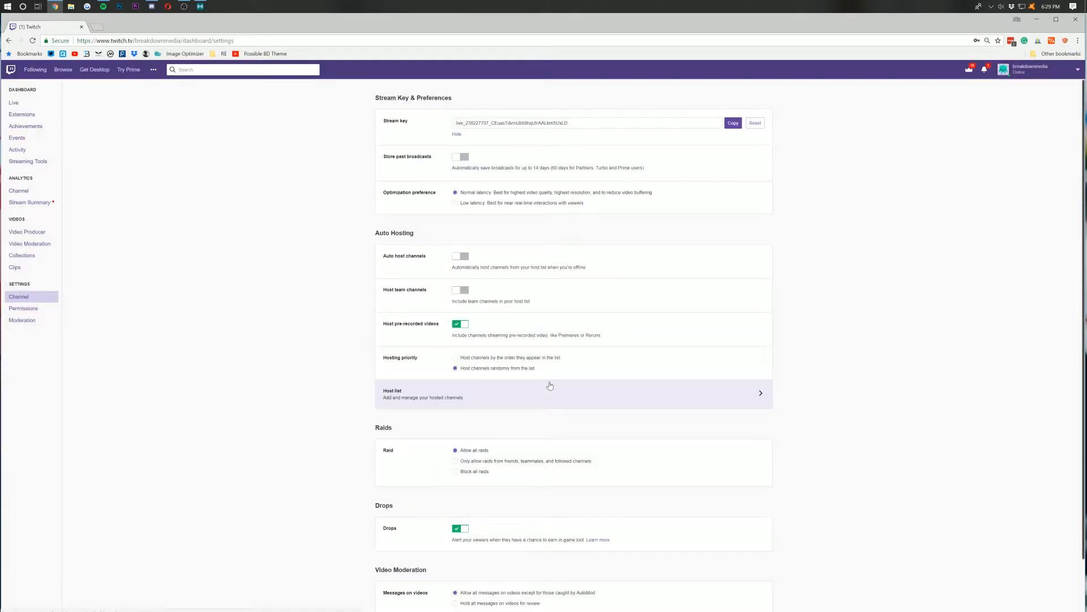
click(511, 125)
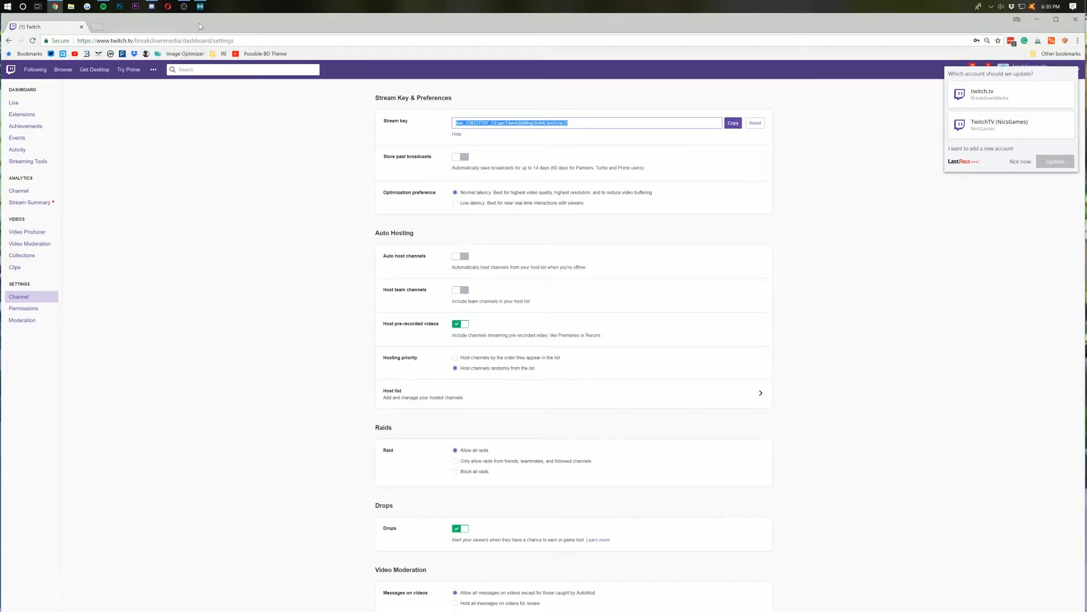
- Switch to OBS, replace the stream key with the copied Twitch key, show it unmasked and apply the stream settings
click(198, 8)
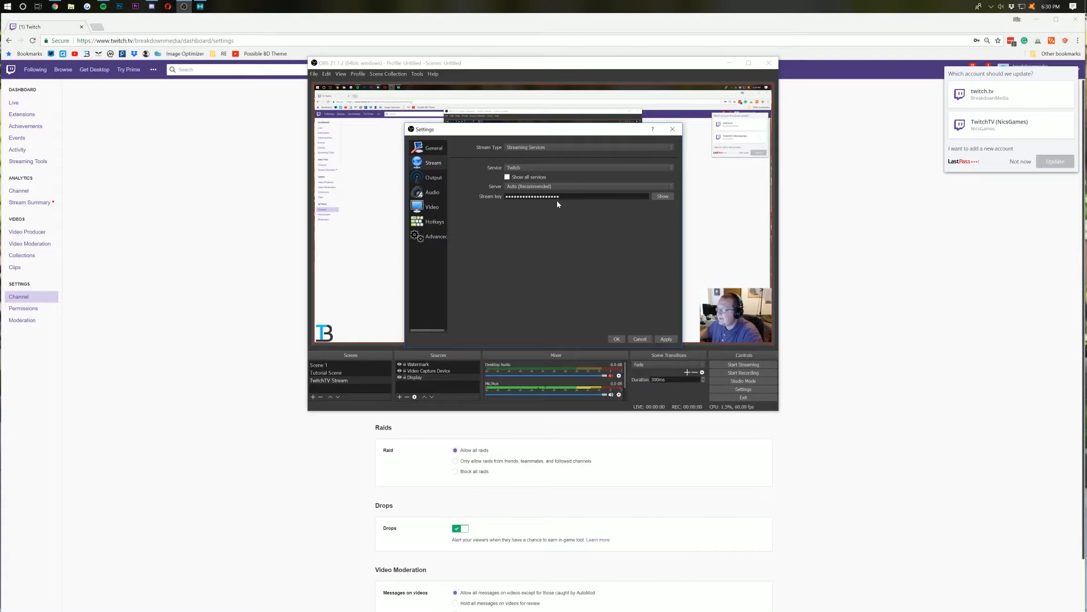
click(624, 189)
click(618, 186)
key(Tab)
key(ctrl+v)
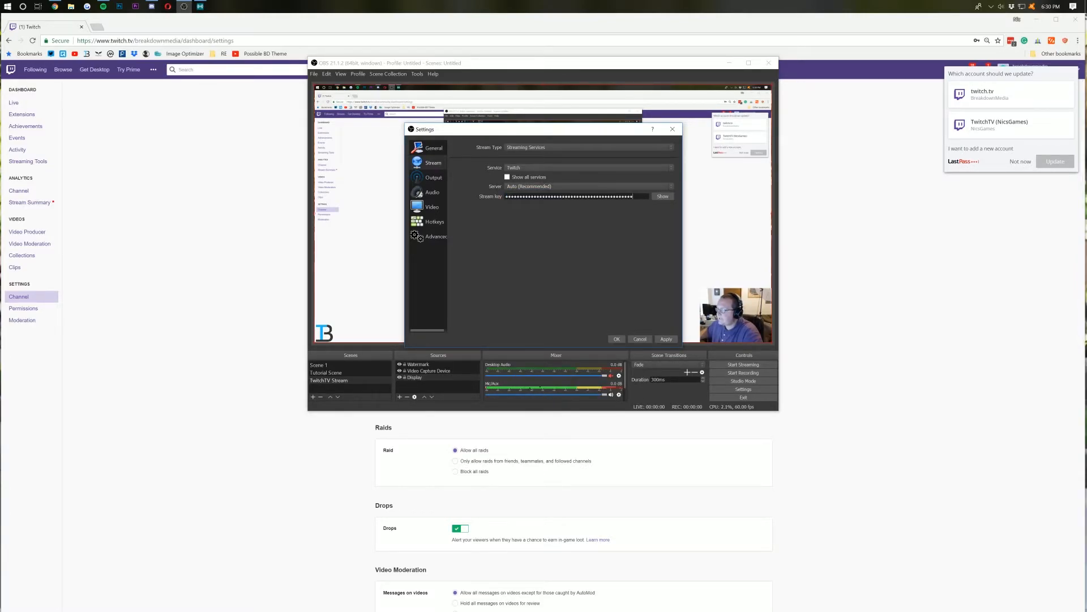
click(662, 196)
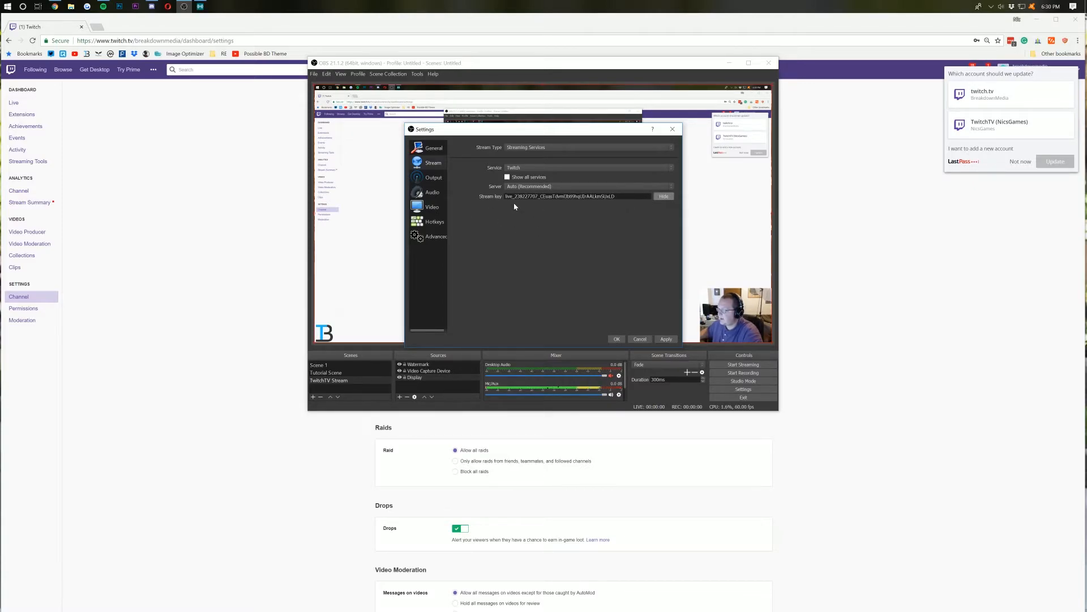
click(666, 340)
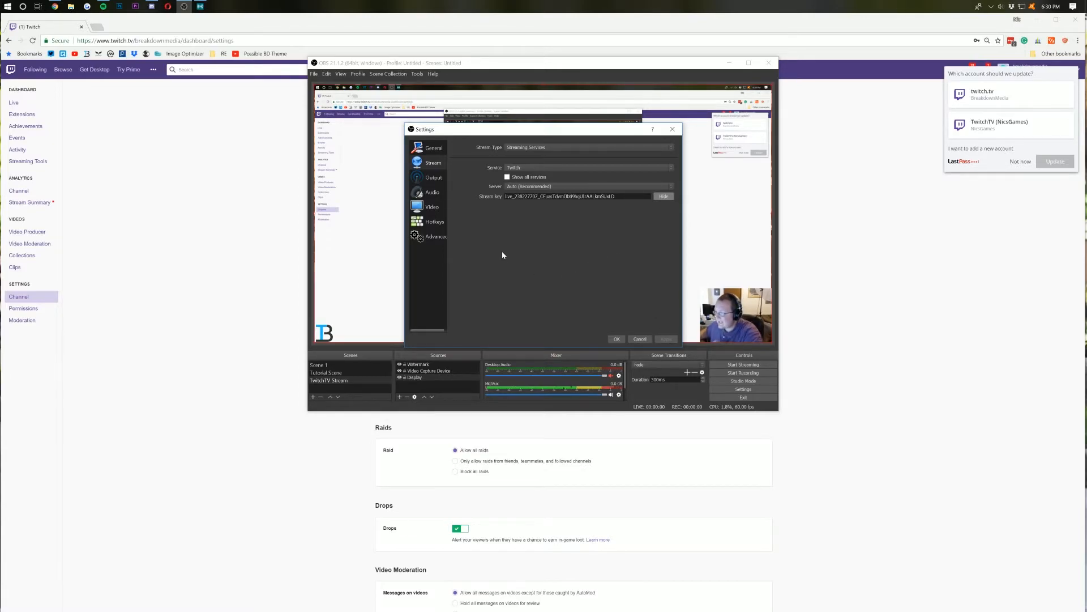
- Open the output settings, and look up the 720p 30fps specs in Twitch's broadcasting guidelines in Chrome
click(433, 179)
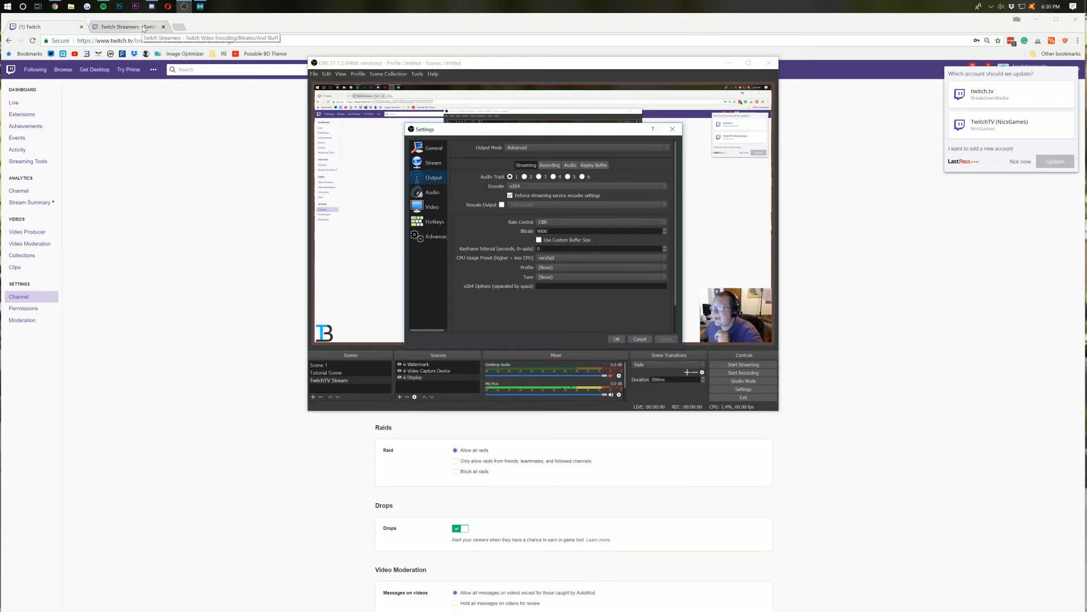
click(143, 28)
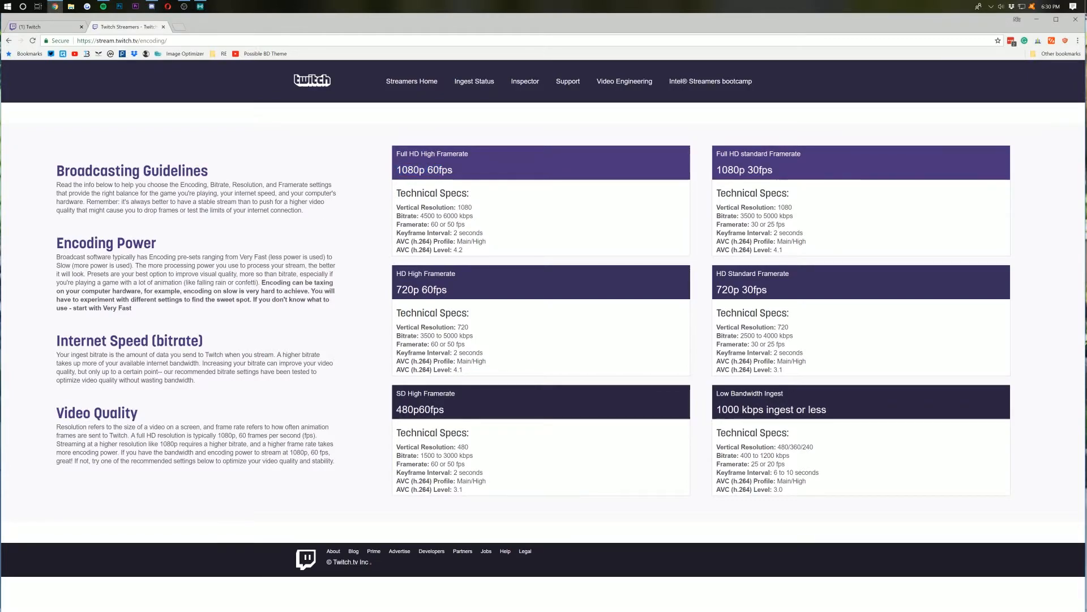
drag(729, 274, 768, 290)
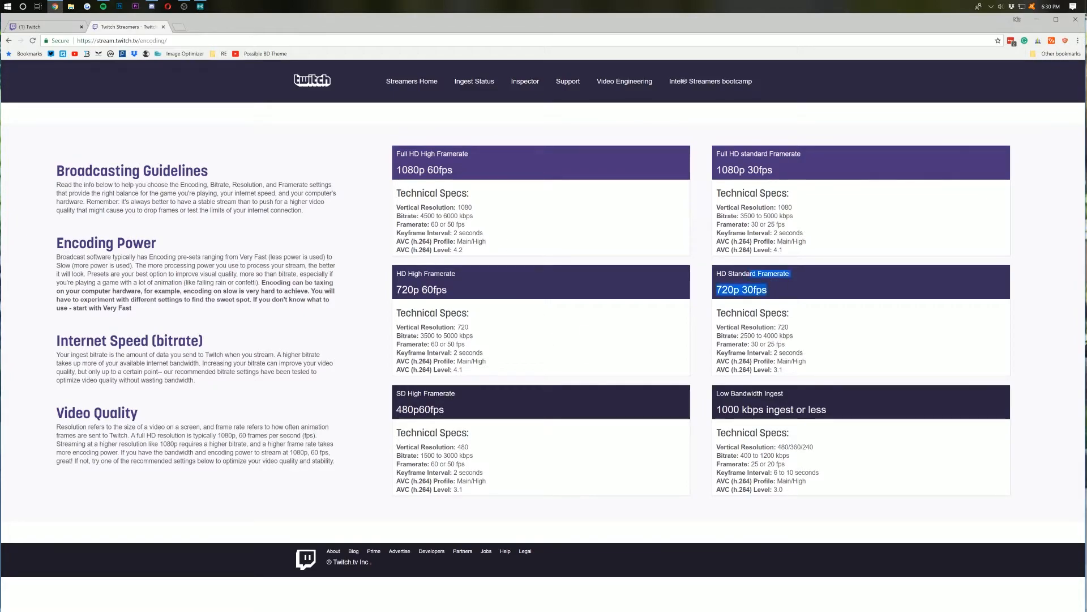
click(770, 291)
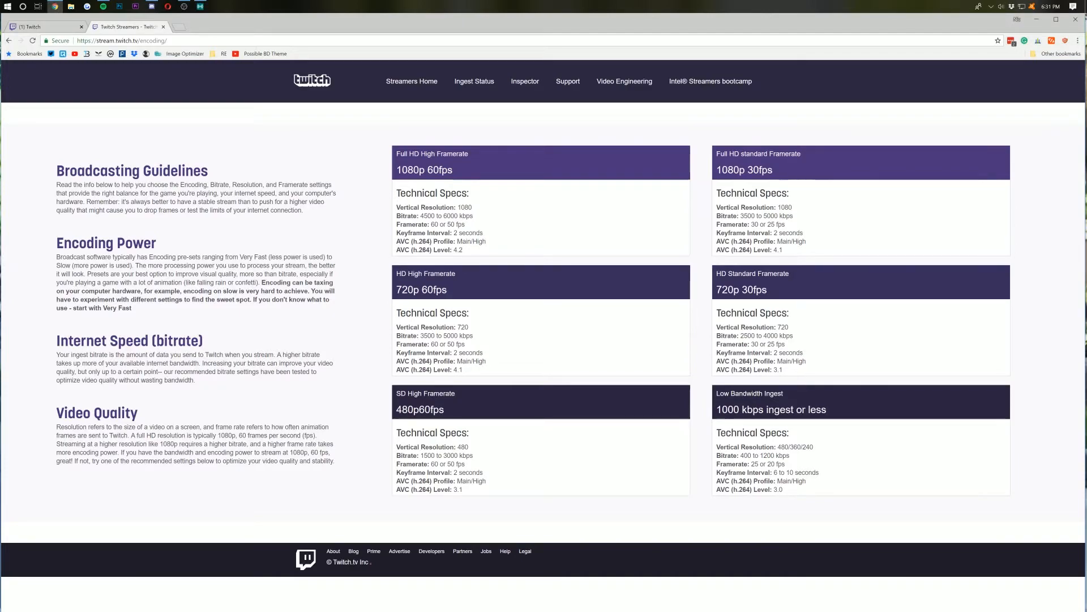
- Return to OBS and set the x264 streaming bitrate to 6000, comparing it with Twitch's guidelines
click(185, 6)
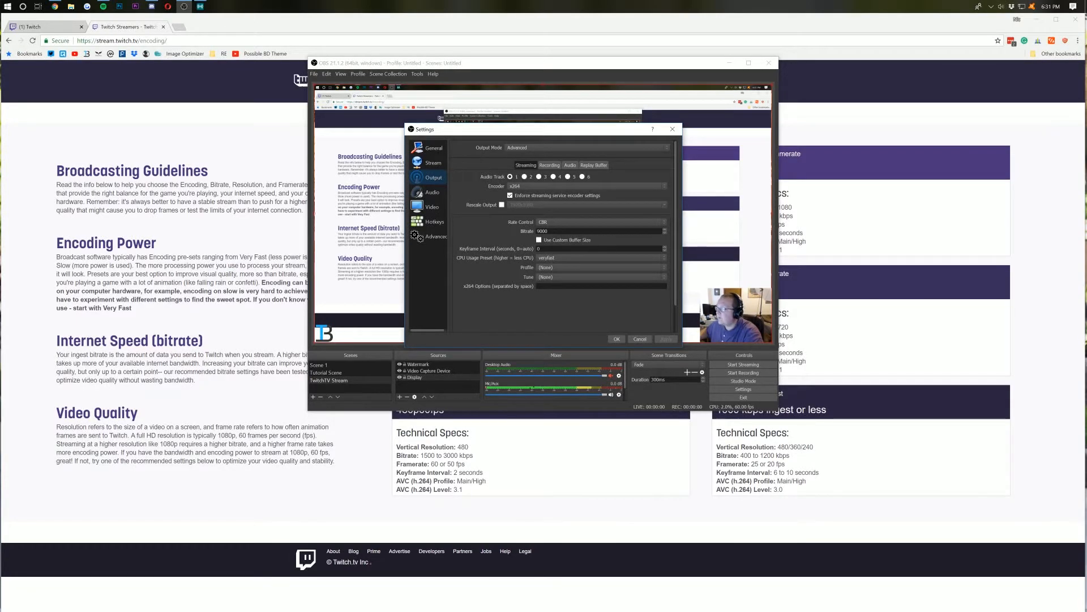
drag(550, 231, 542, 231)
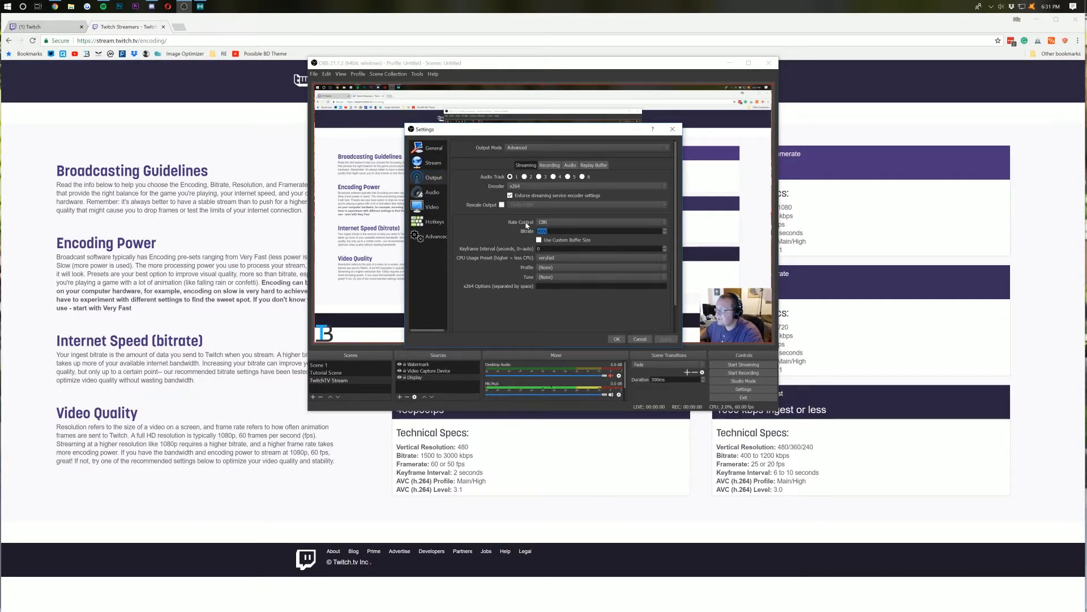
text(6000)
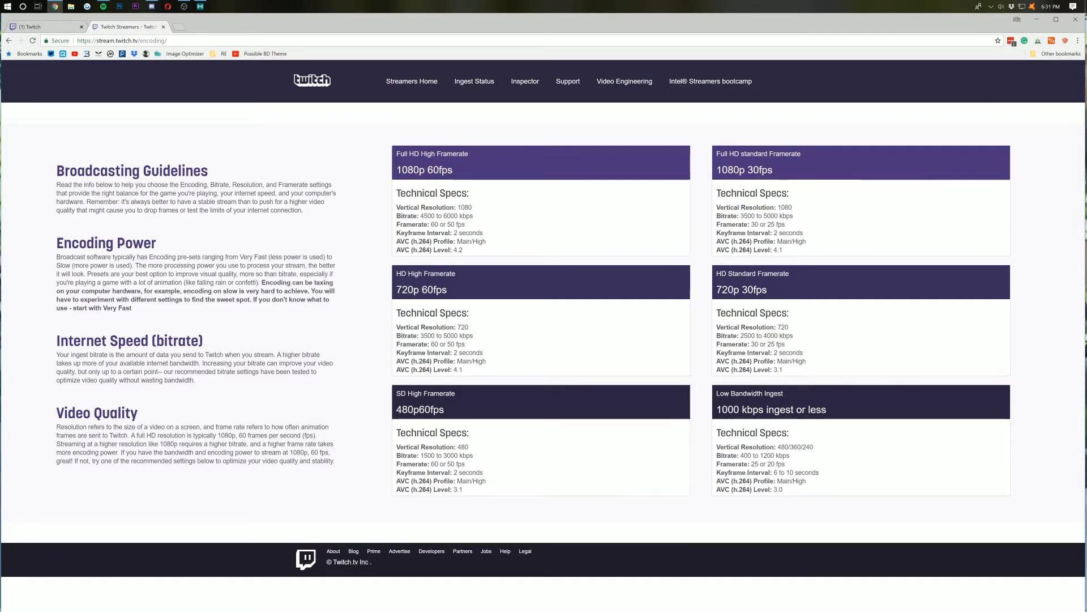
click(184, 6)
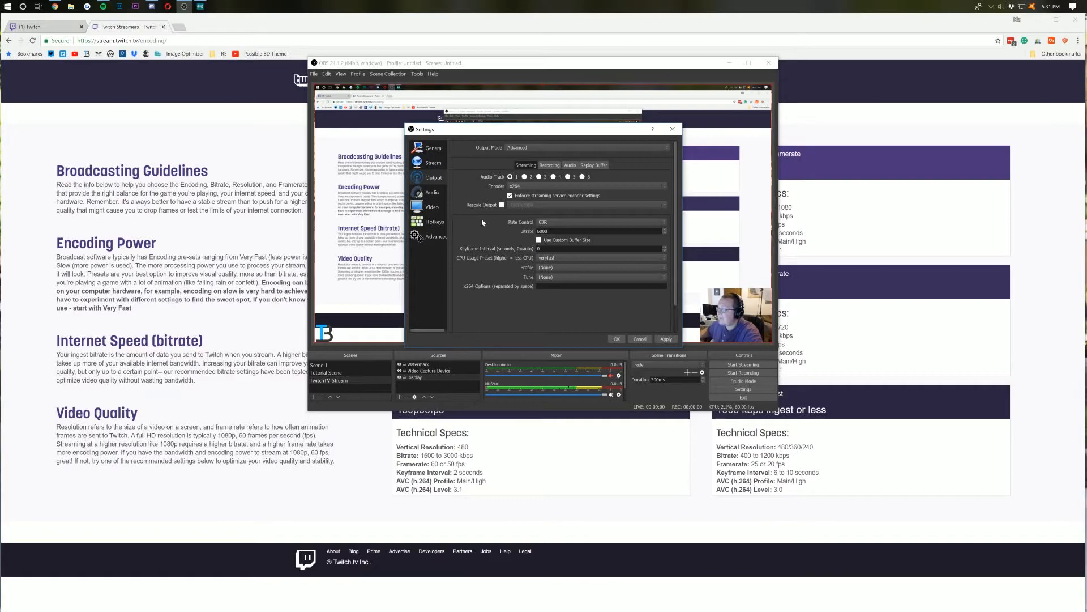
- Try the Simple output mode and return the output mode to Advanced
click(526, 149)
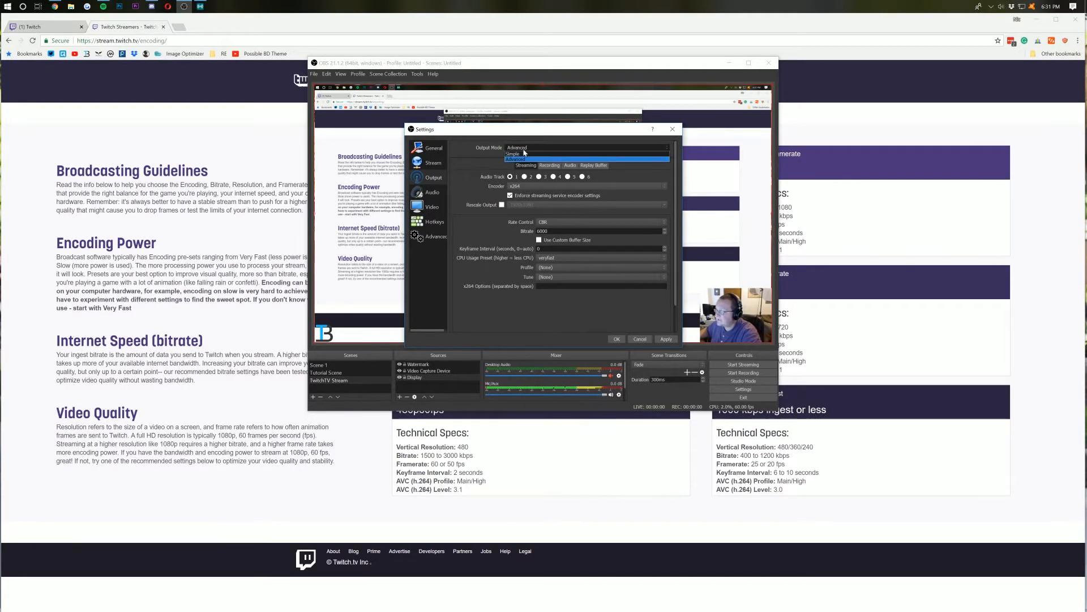
click(518, 154)
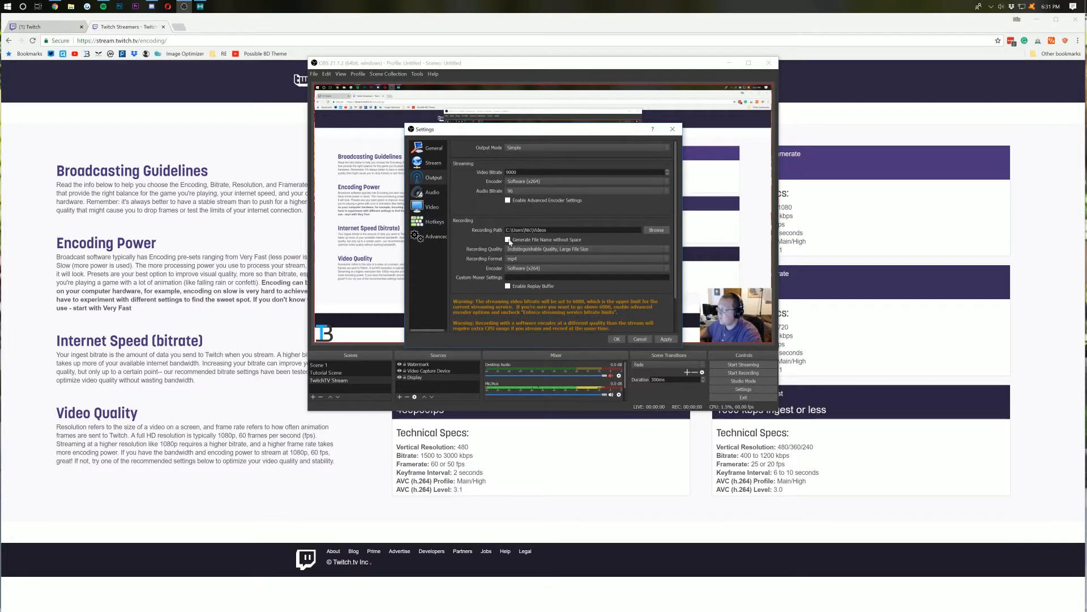
click(545, 149)
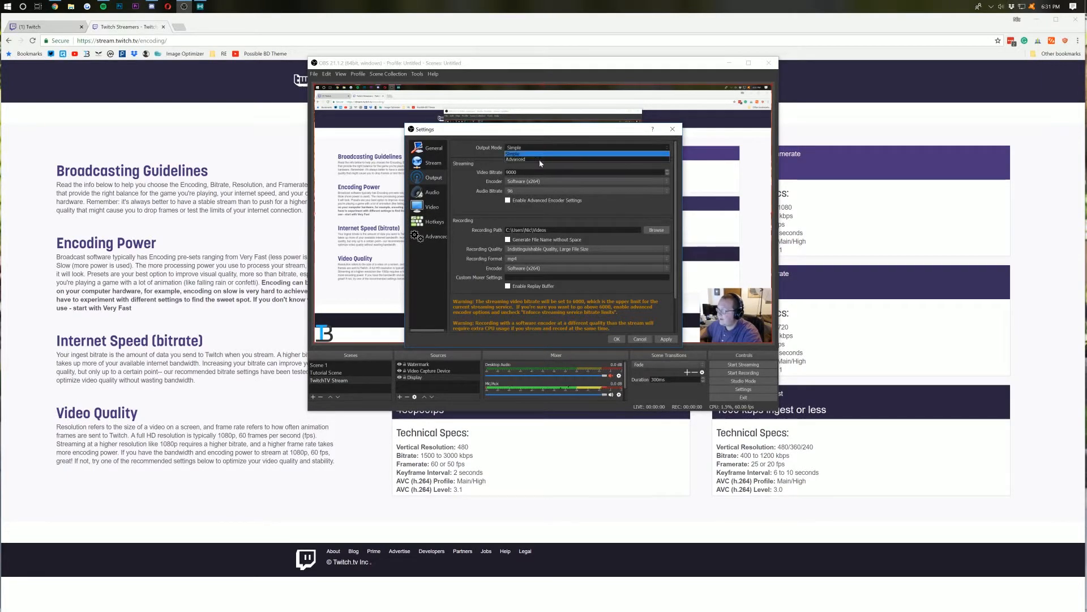
click(524, 160)
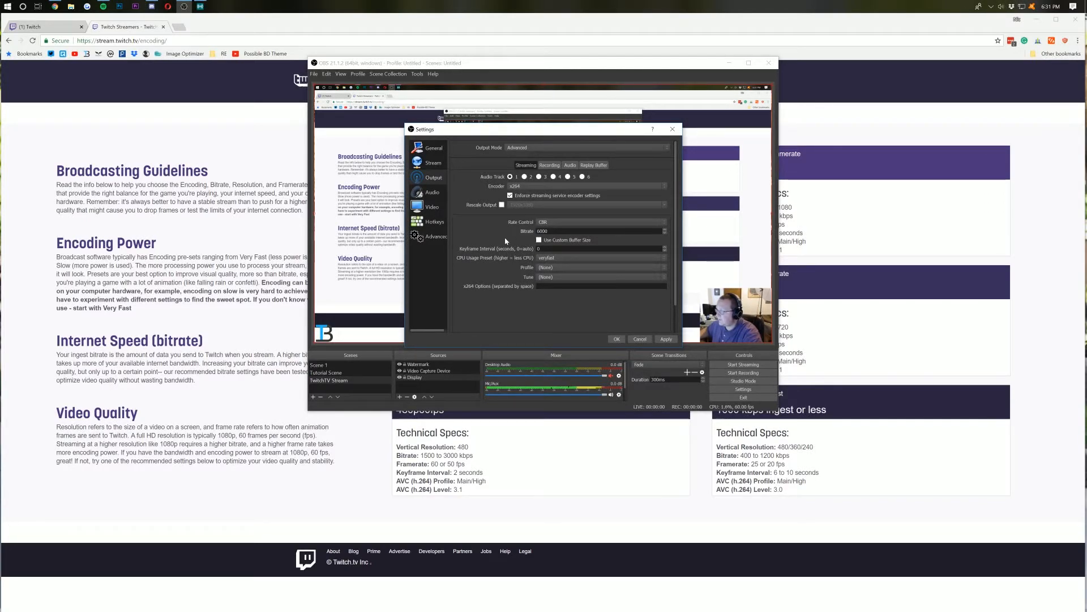
- Change the streaming encoder to NVENC H.264 and set its bitrate to 6000
click(523, 186)
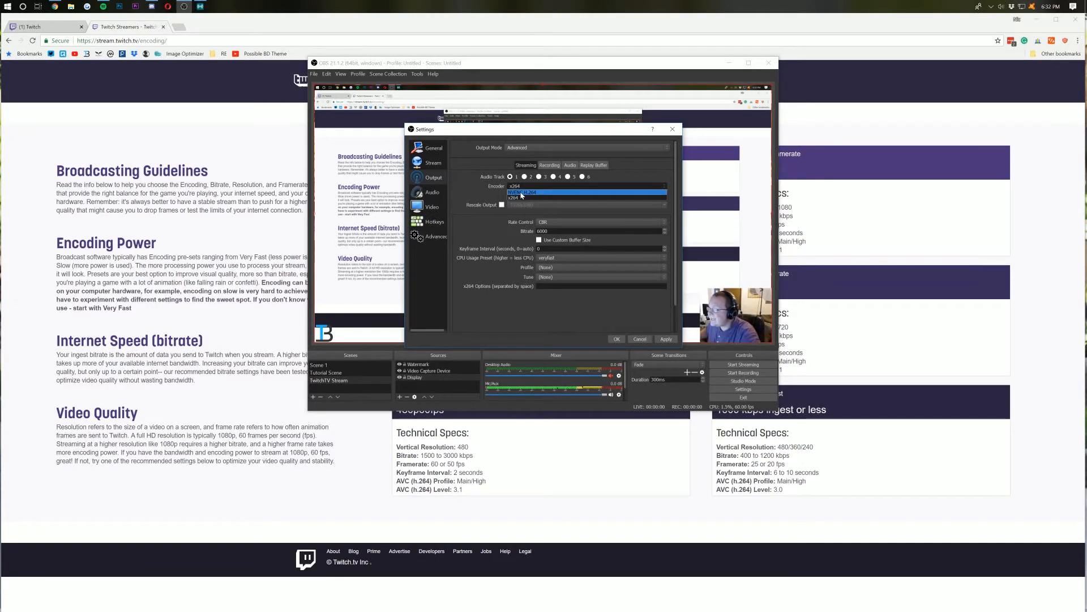
click(518, 192)
double_click(562, 232)
text(6000)
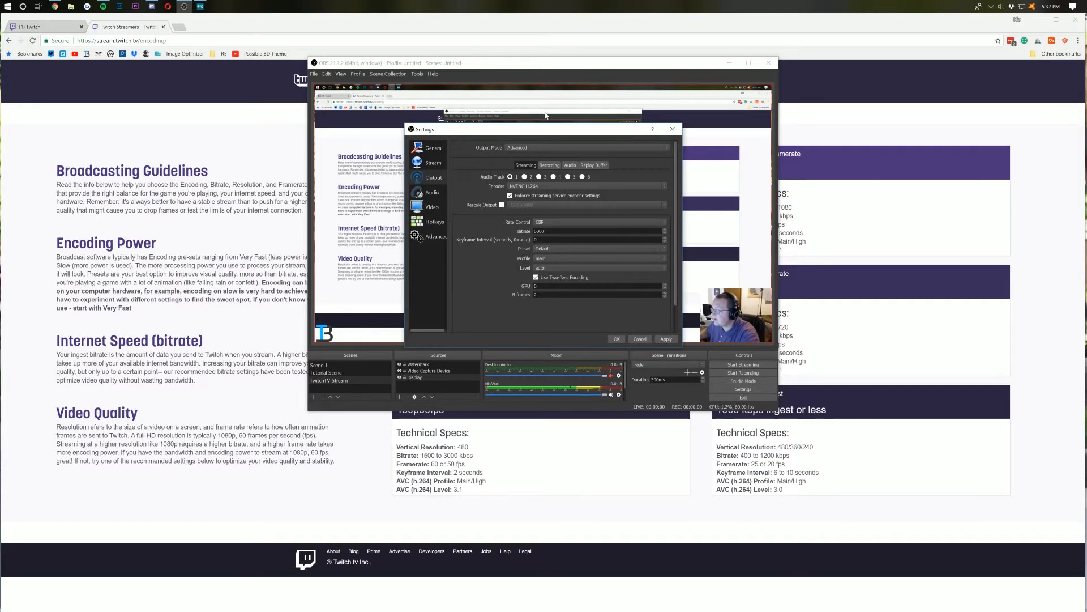
- Check Twitch's keyframe guideline, try a keyframe interval of 2, return it to 0 and apply the output settings
click(888, 330)
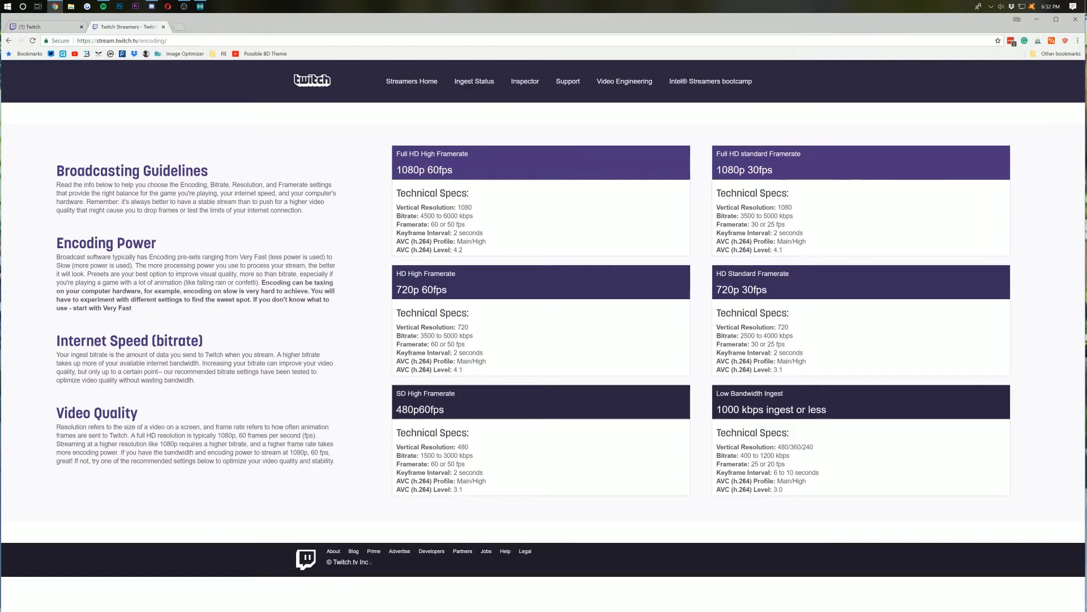
click(187, 6)
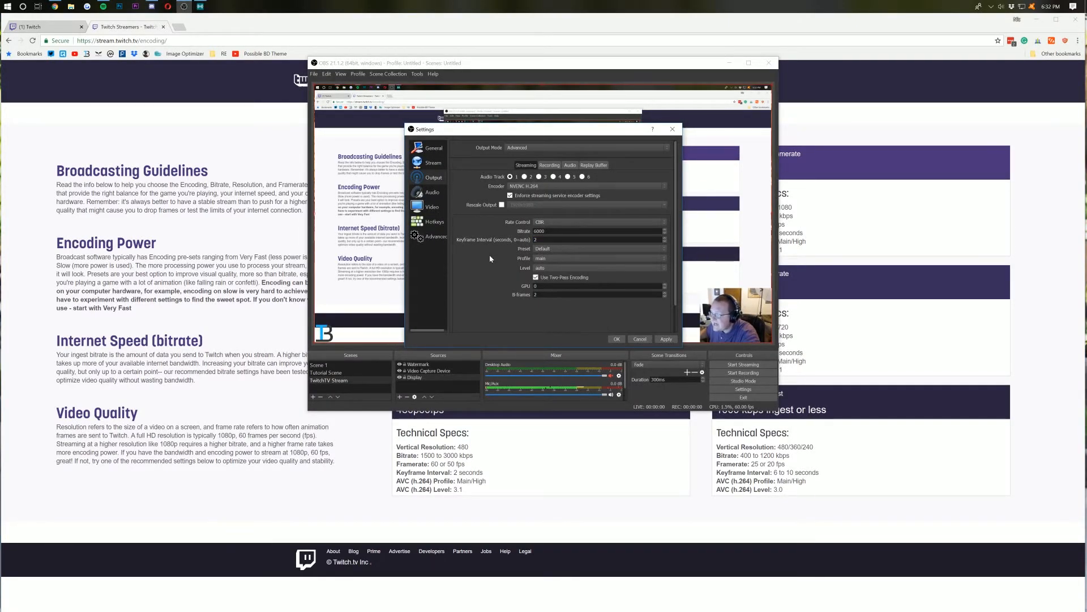
text(0)
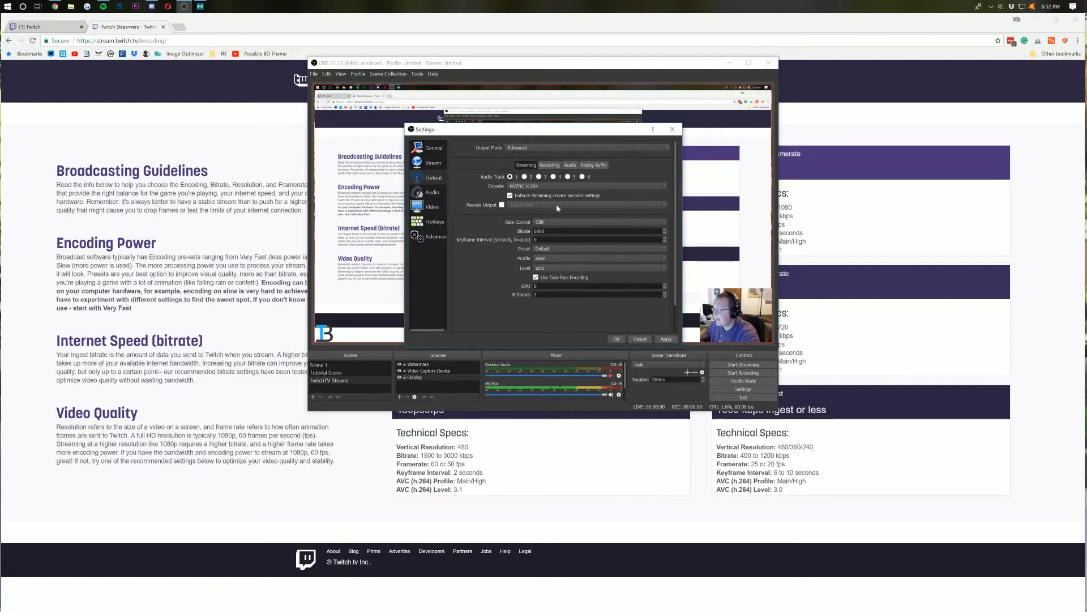
click(668, 339)
- In the audio settings, choose Microphone (HD Pro Webcam C920) as the mic/auxiliary device and Default as the desktop audio device
click(422, 194)
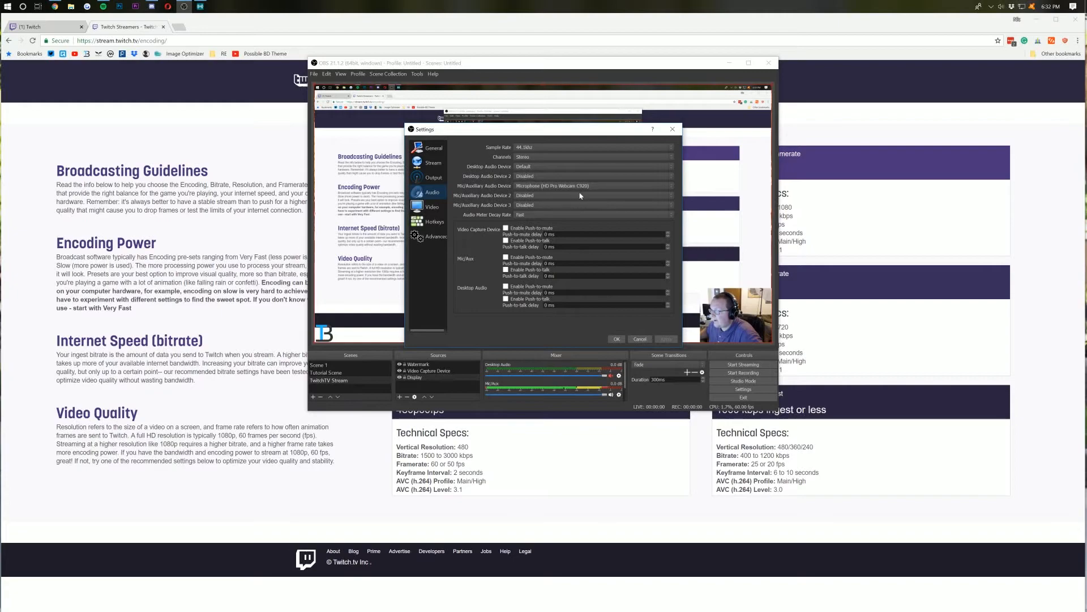
click(556, 187)
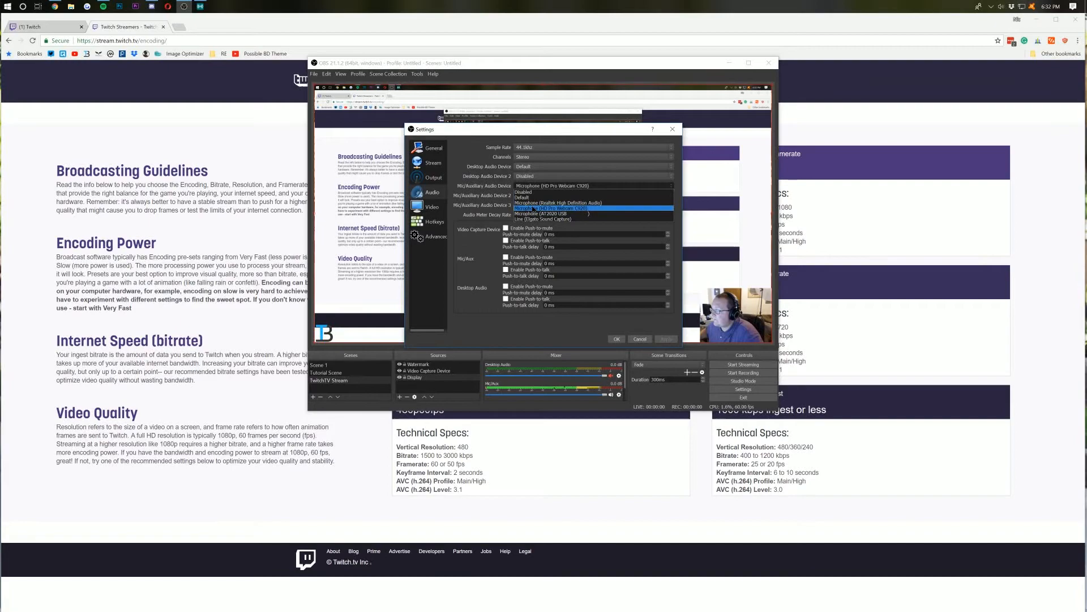
click(533, 208)
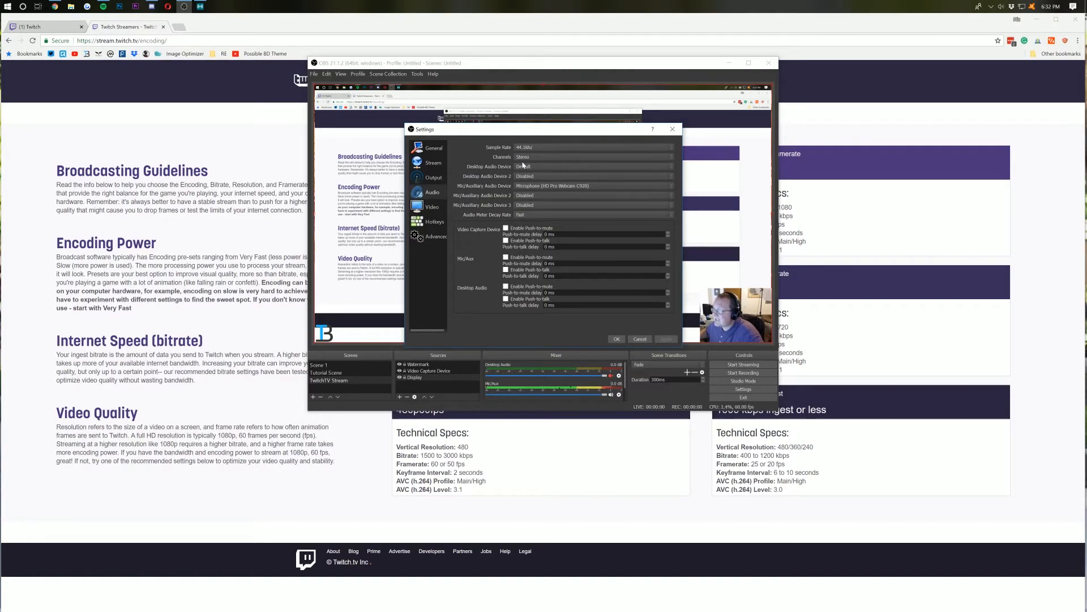
click(547, 166)
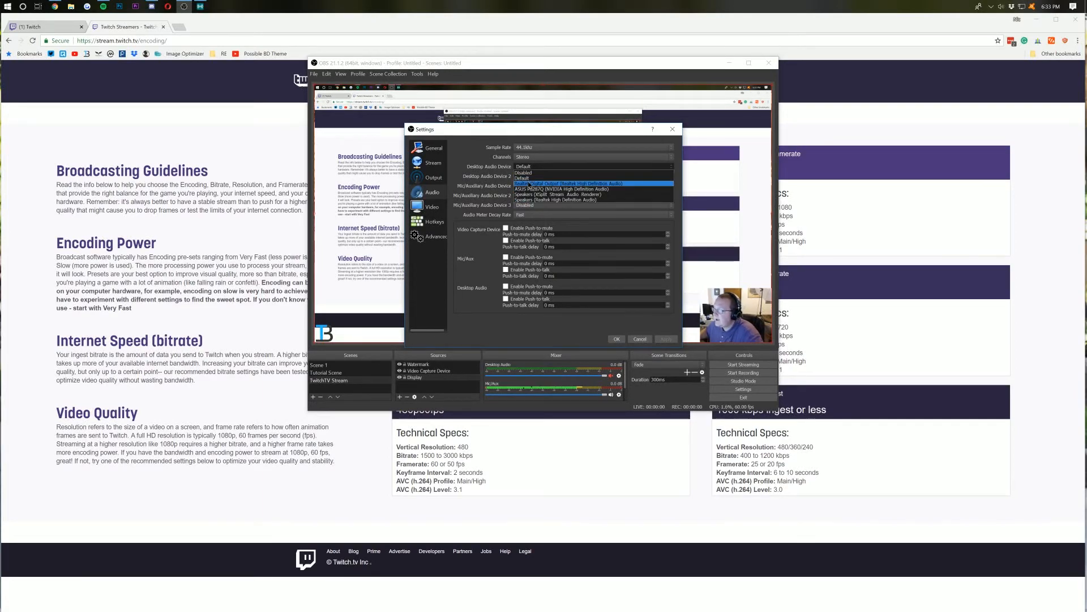
click(533, 178)
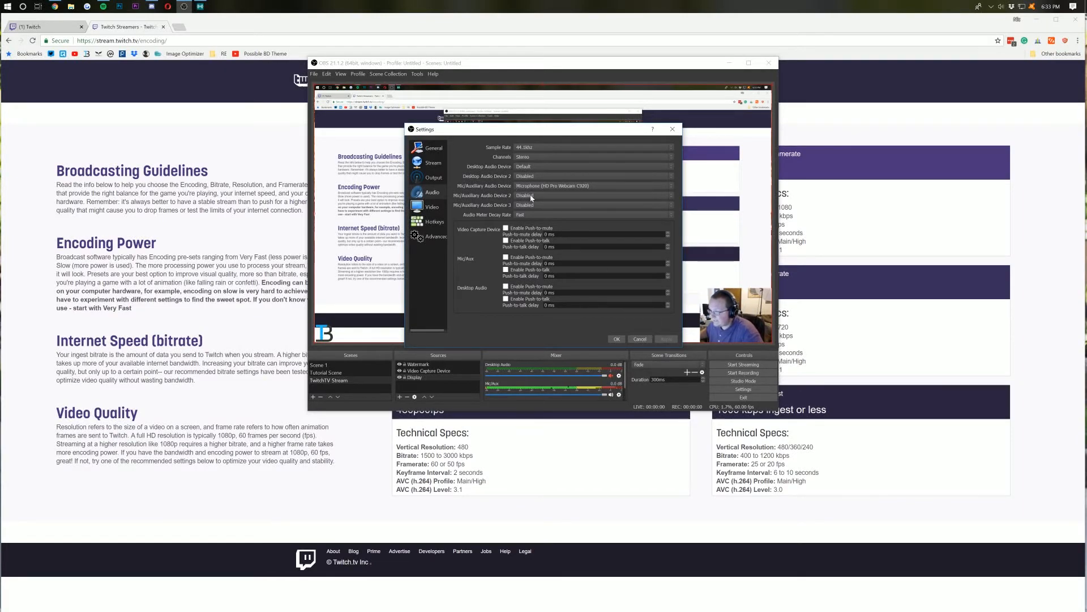
- In the video settings, choose 1920x1080 as the output (scaled) resolution, matching the base canvas resolution
click(432, 210)
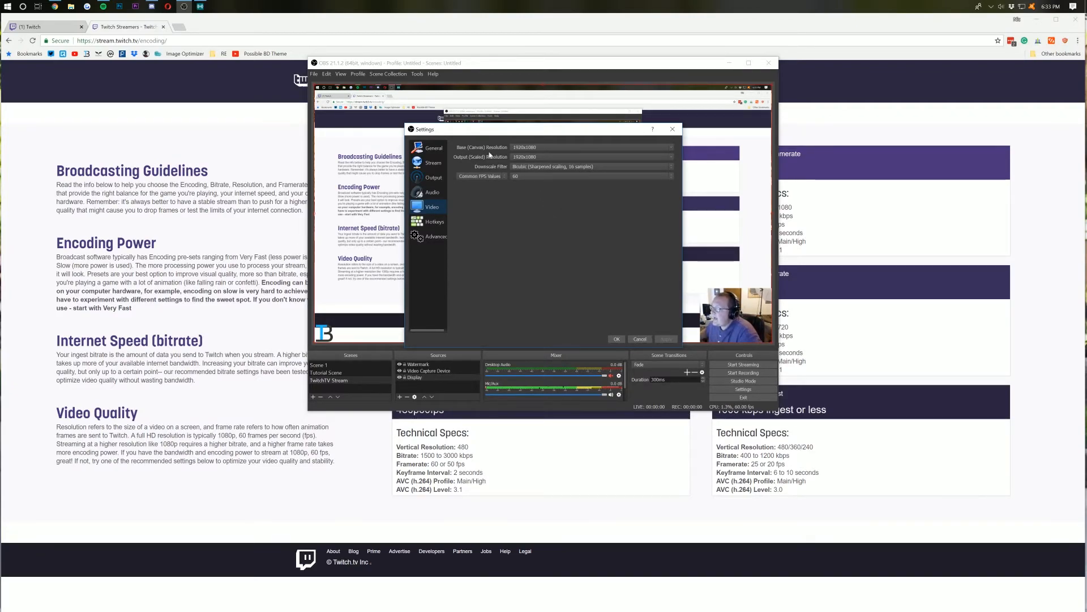
click(537, 147)
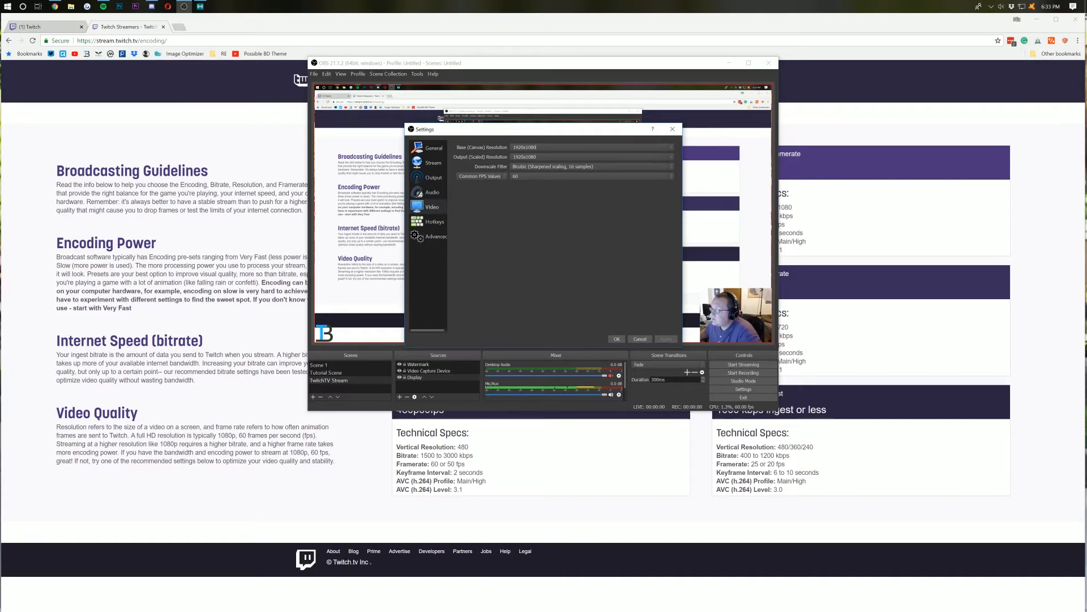
click(671, 158)
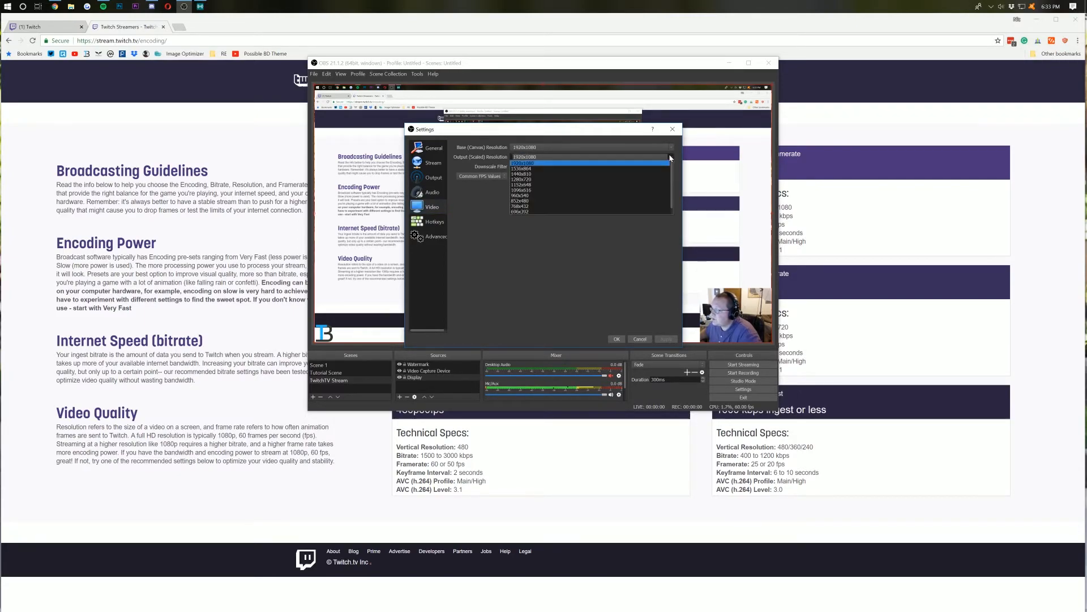
click(570, 163)
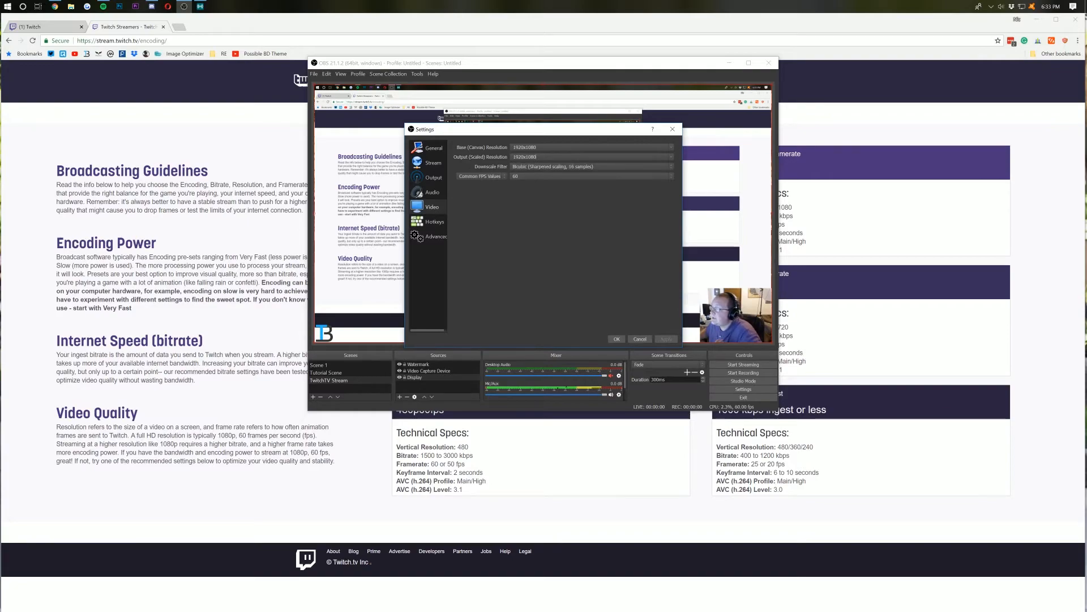
- Try 1280x720 for the output and base canvas resolutions, and return both to 1920x1080
click(670, 159)
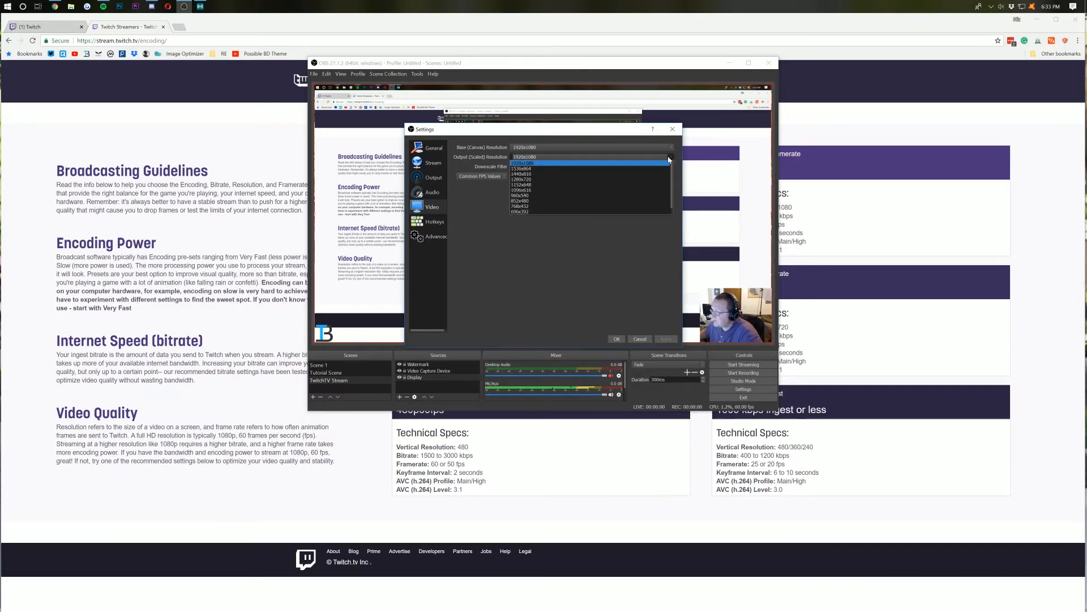
click(596, 180)
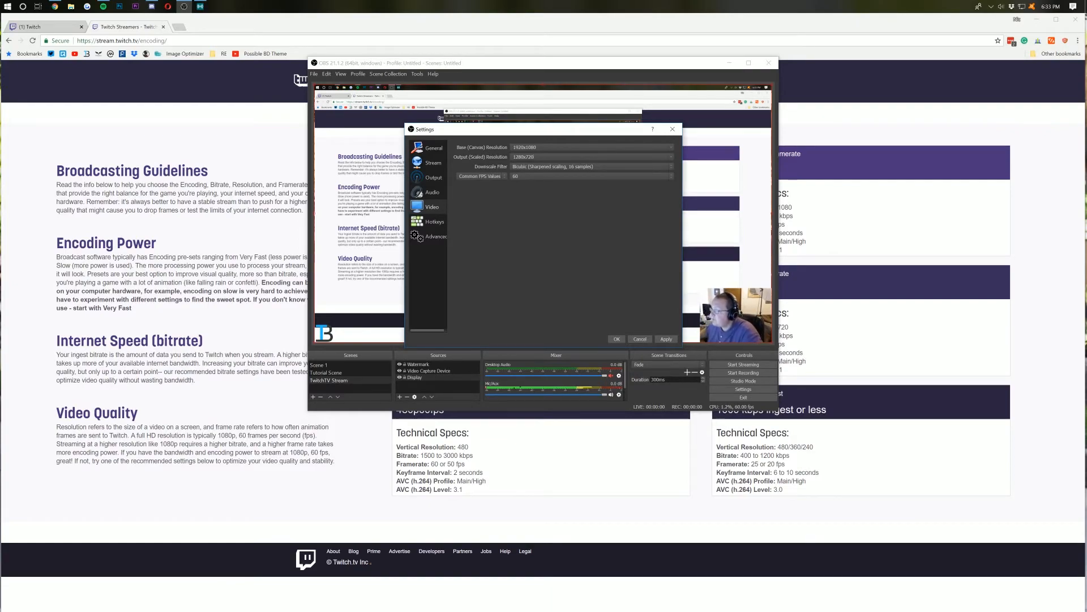
click(587, 147)
click(585, 164)
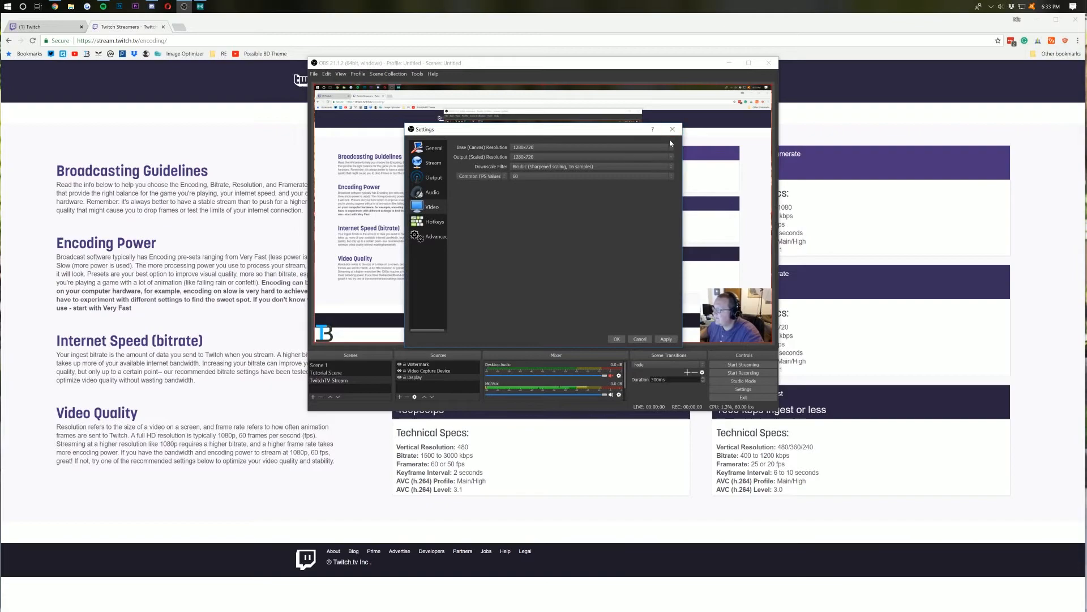
click(671, 147)
click(610, 160)
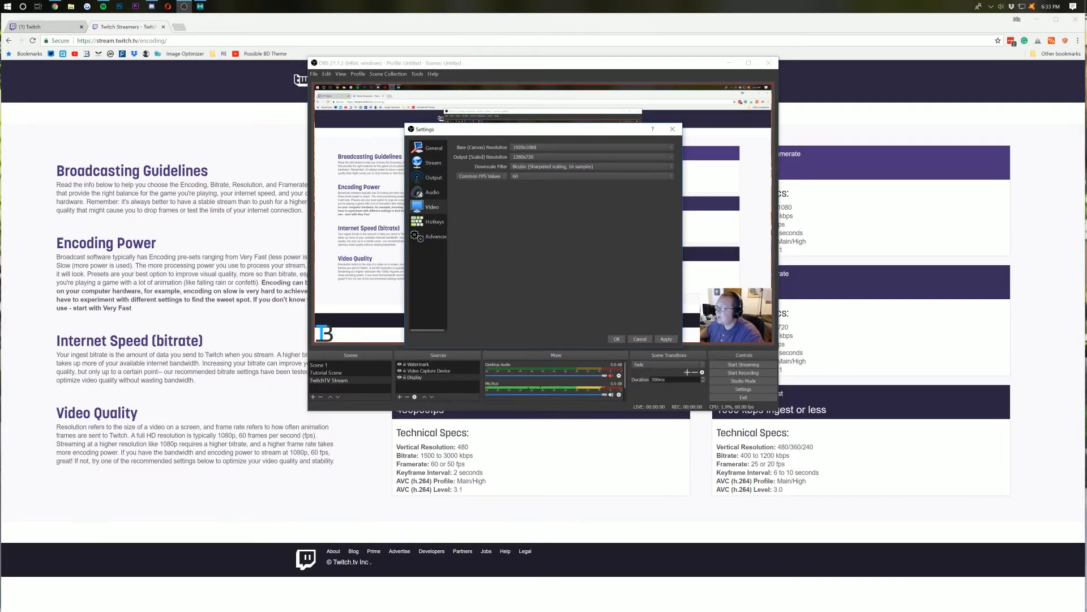
click(604, 157)
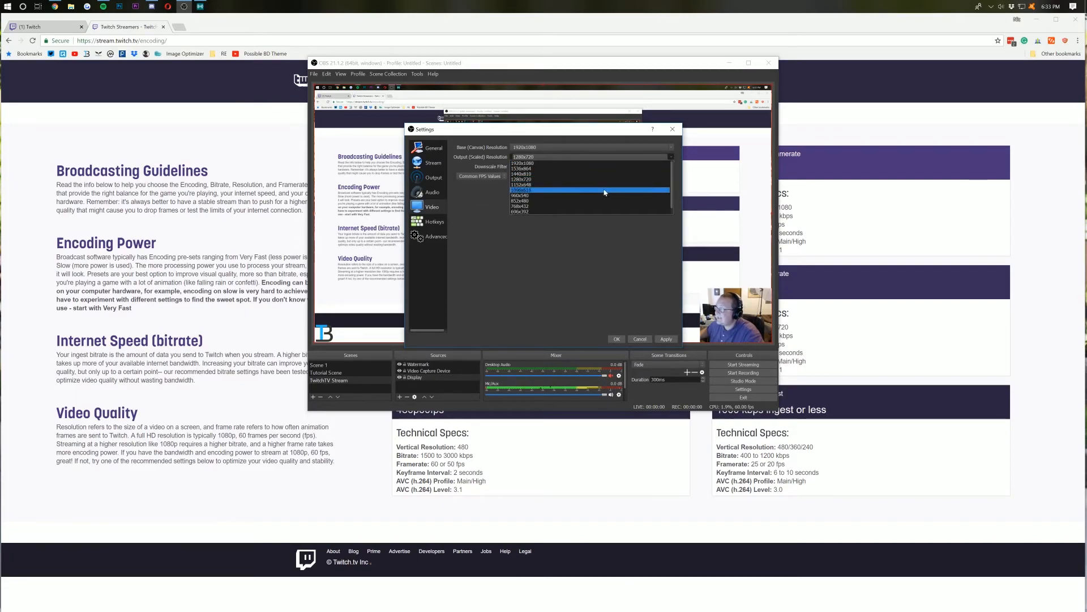
click(597, 163)
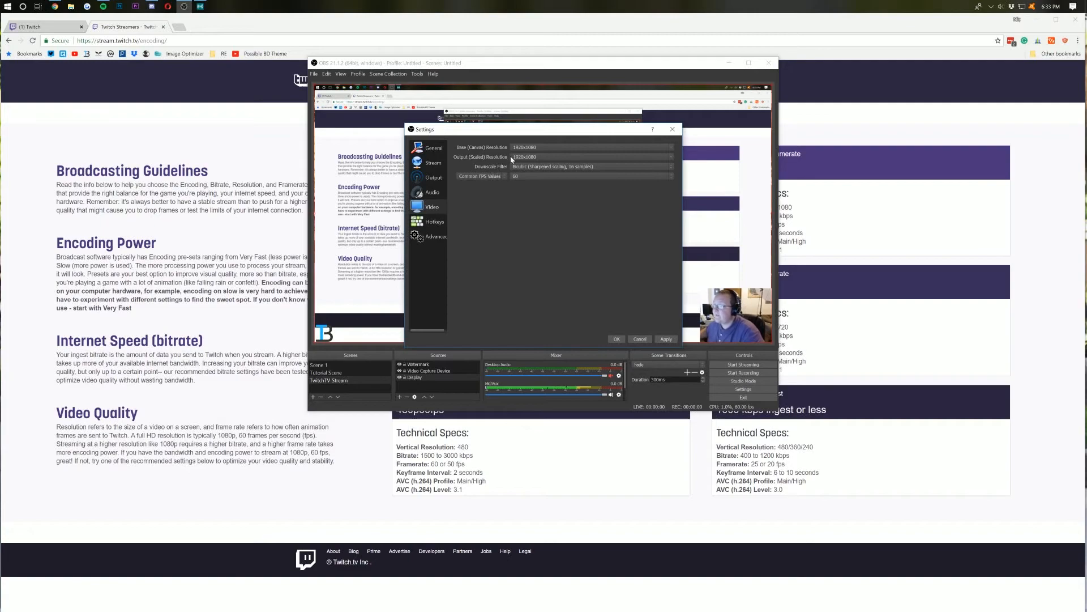
- Try a common FPS value of 30, return it to 60 and save the settings
click(520, 177)
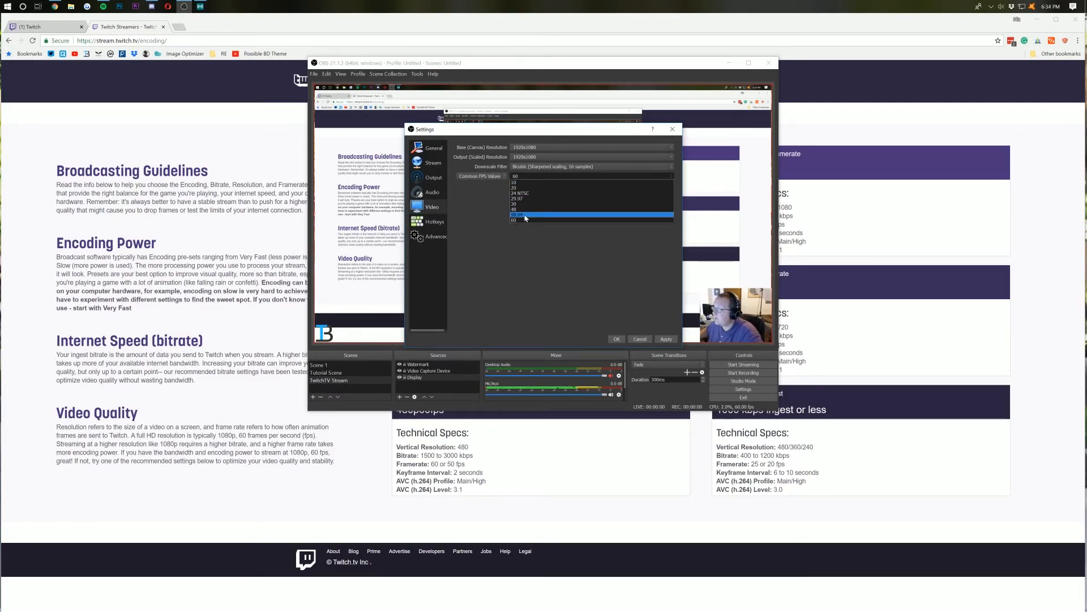
click(525, 220)
click(525, 177)
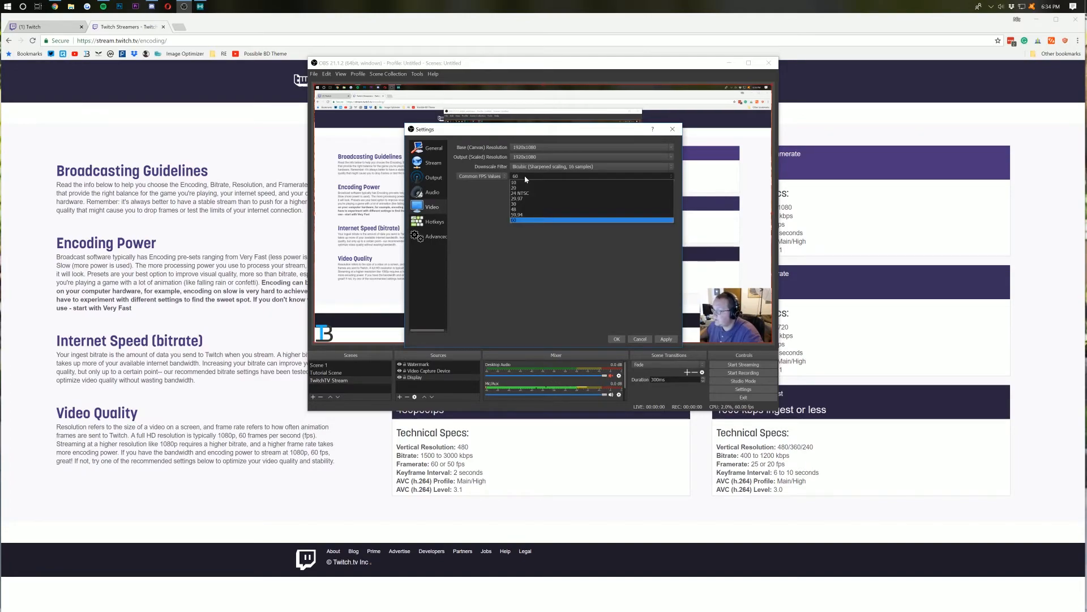
click(522, 206)
click(569, 179)
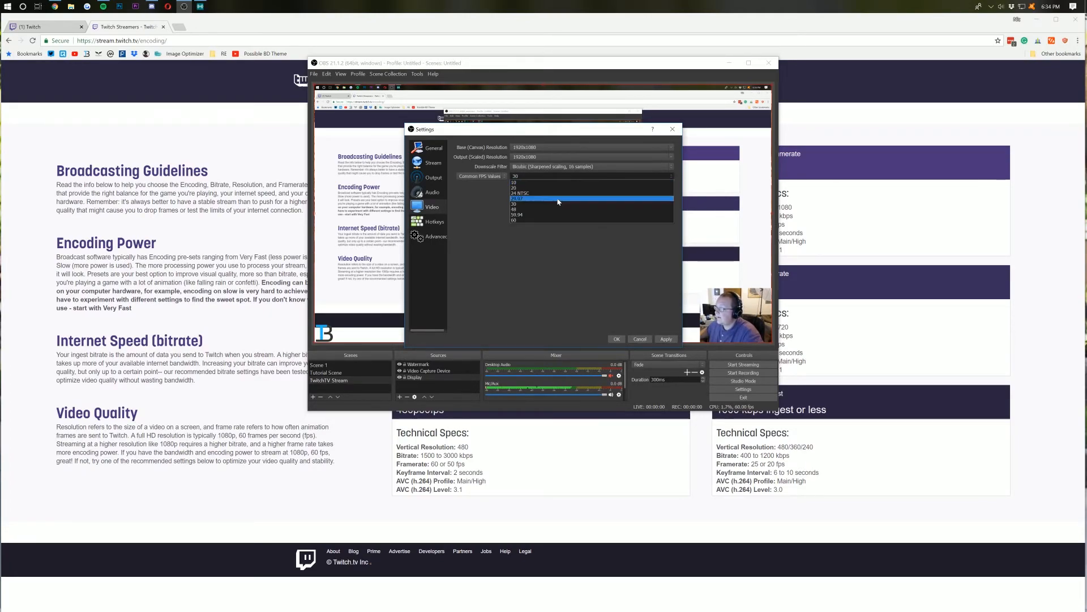
click(540, 221)
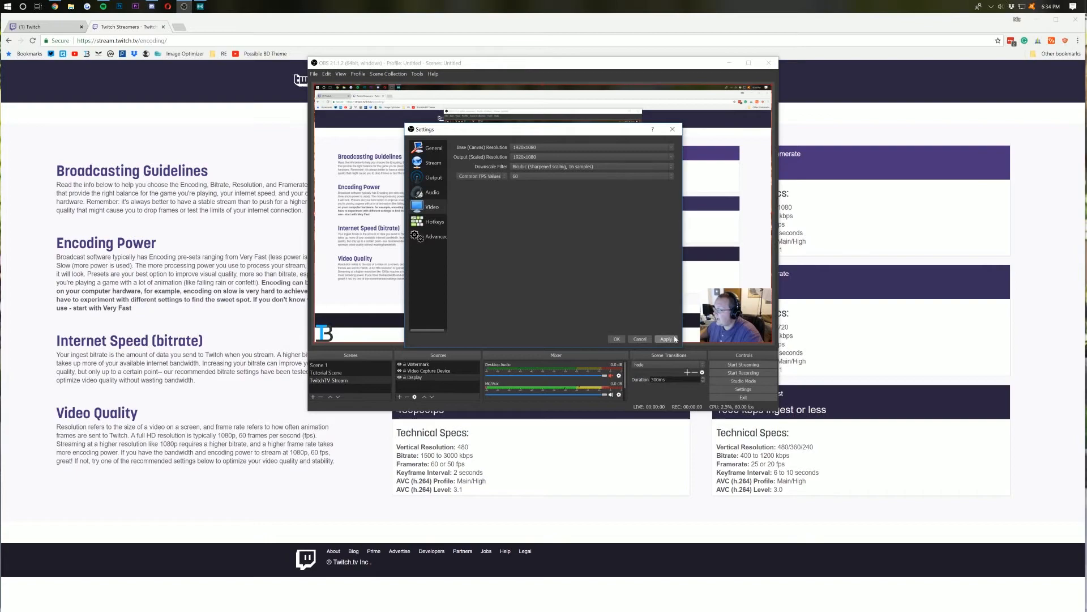
click(618, 338)
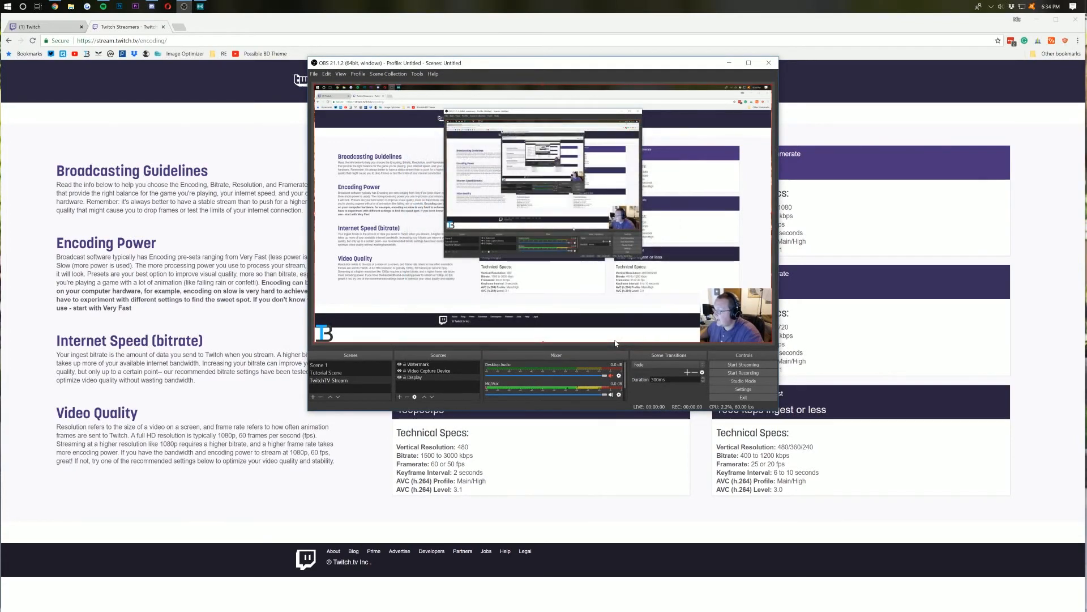
- Start streaming, switch to the Twitch live dashboard in the browser and decline the LastPass account update
click(732, 366)
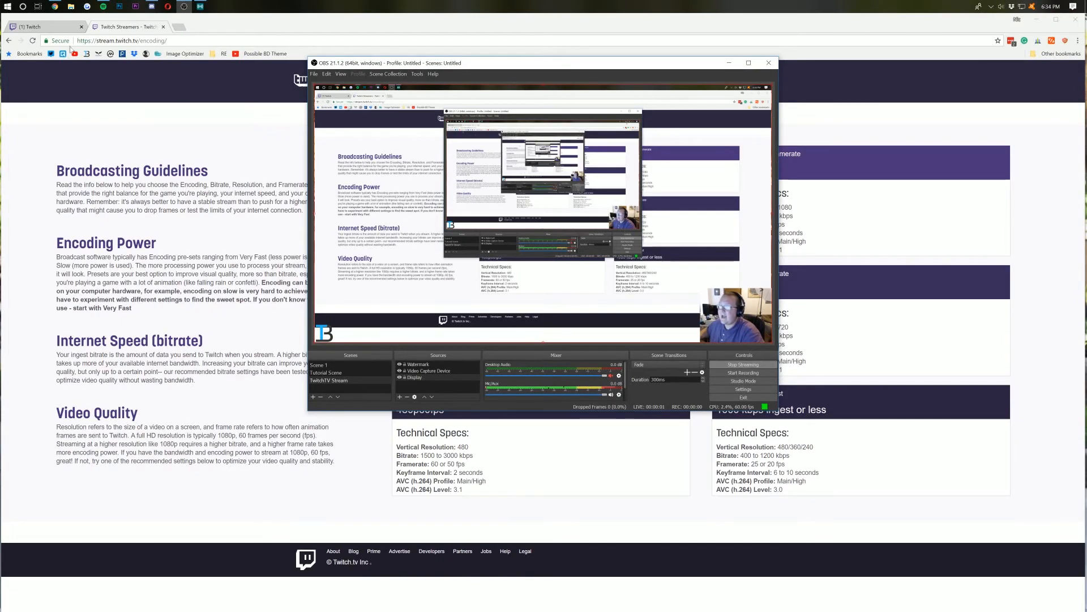
click(43, 30)
click(28, 101)
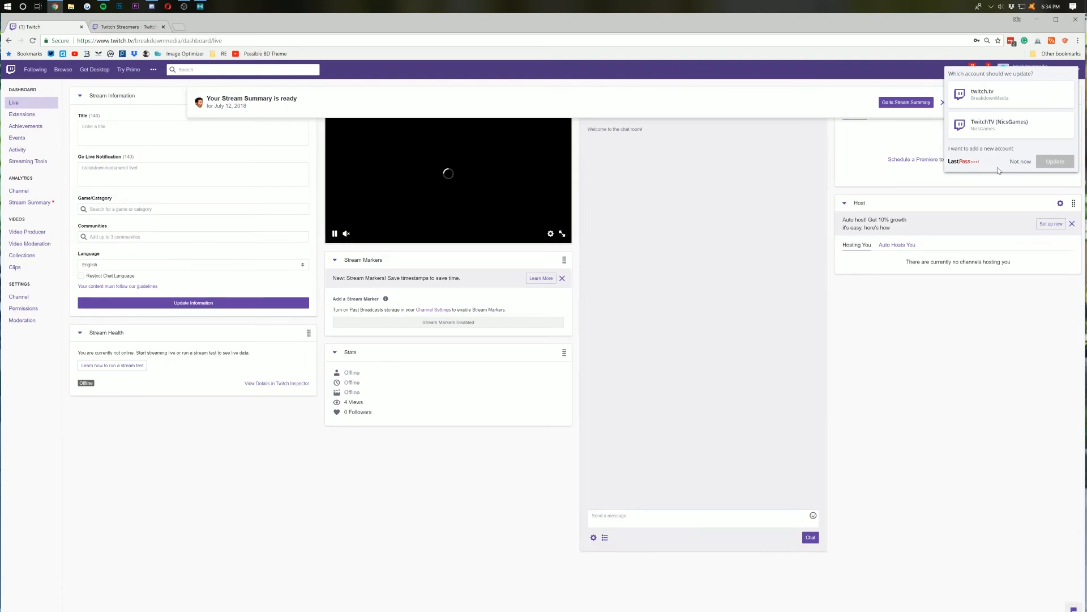
click(1021, 162)
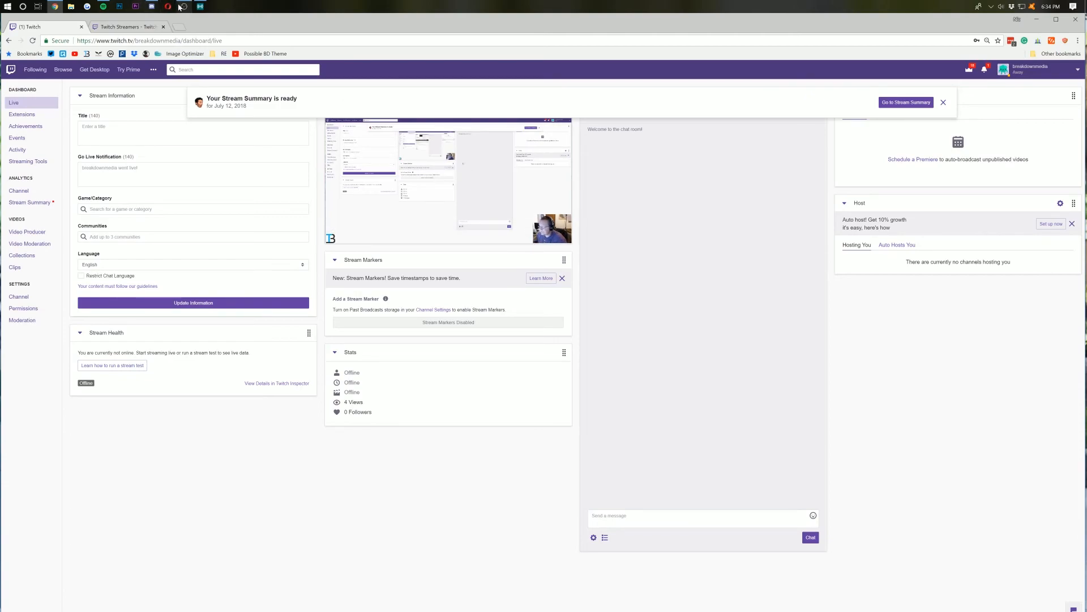
- Stop the stream in OBS, check its status on the Twitch live dashboard and return to OBS
click(184, 7)
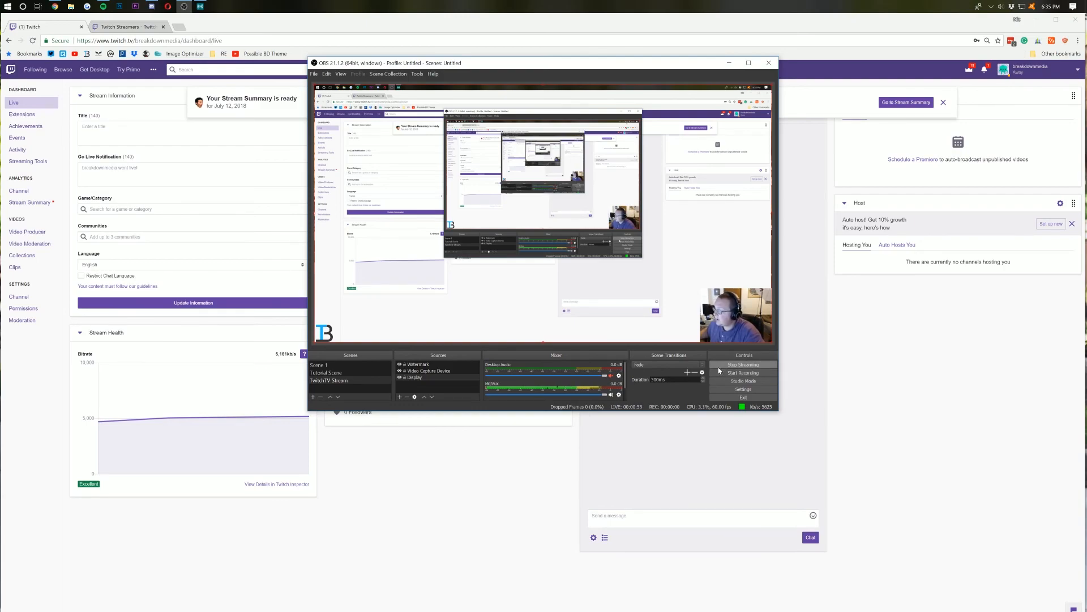
click(731, 367)
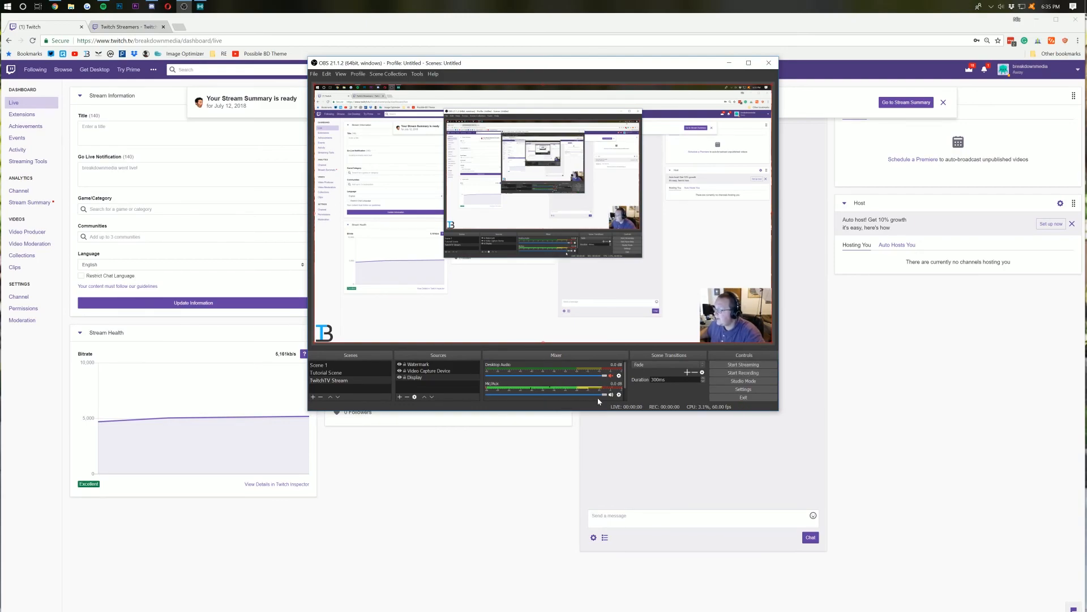
click(254, 264)
click(448, 347)
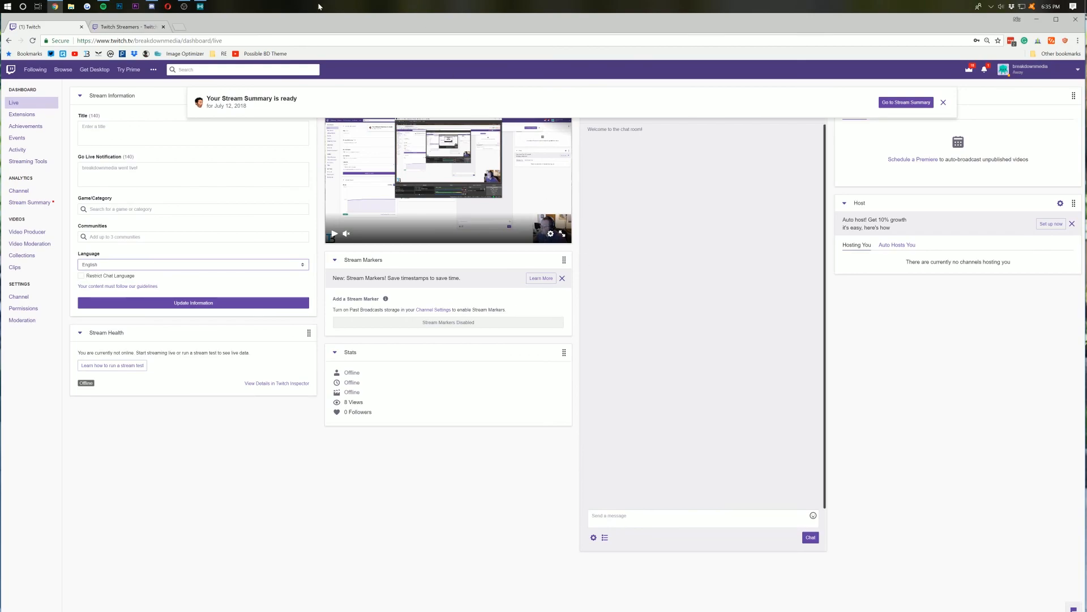
click(184, 6)
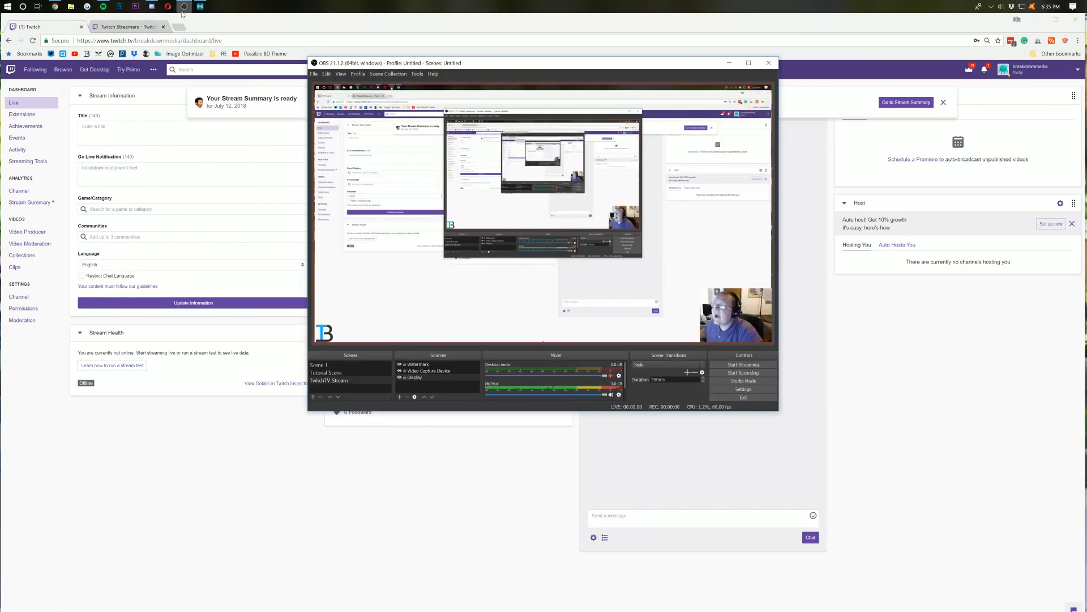